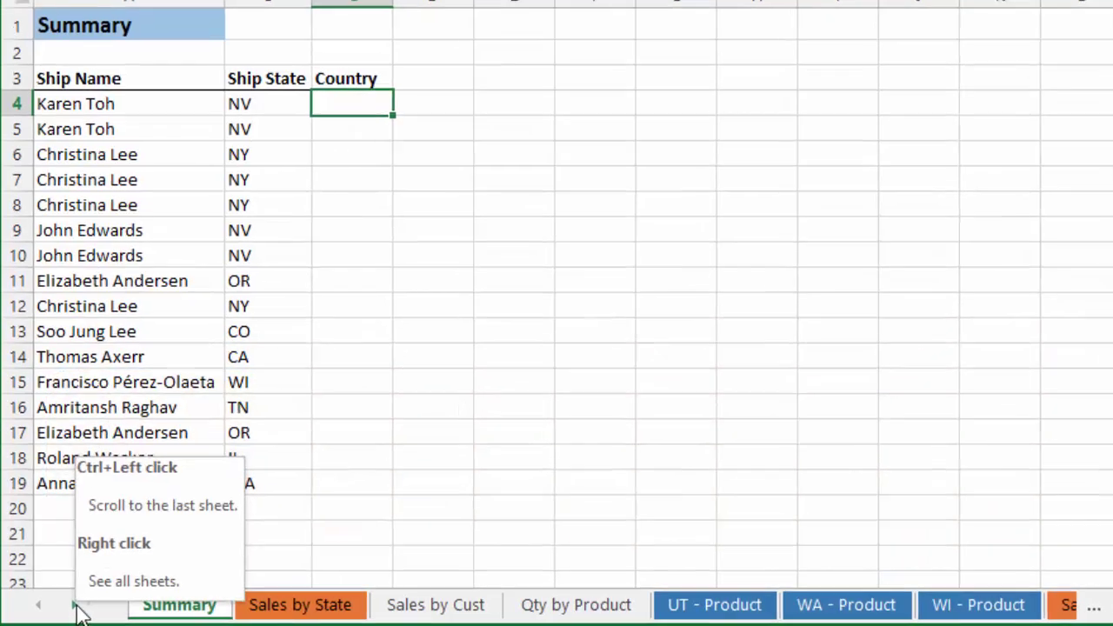
Browse through the workbook's sheet tabs from Summary onward and open the Aug - Cust Rev sheet.
click(73, 607)
click(73, 606)
click(73, 606)
click(90, 600)
click(91, 601)
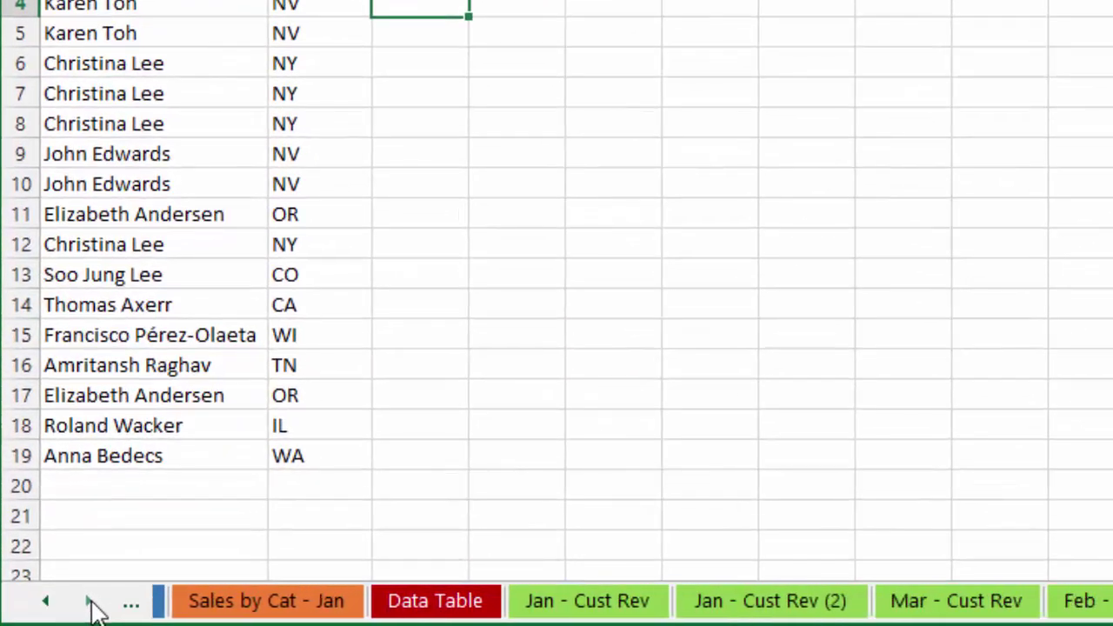
click(90, 600)
click(90, 600)
click(90, 600)
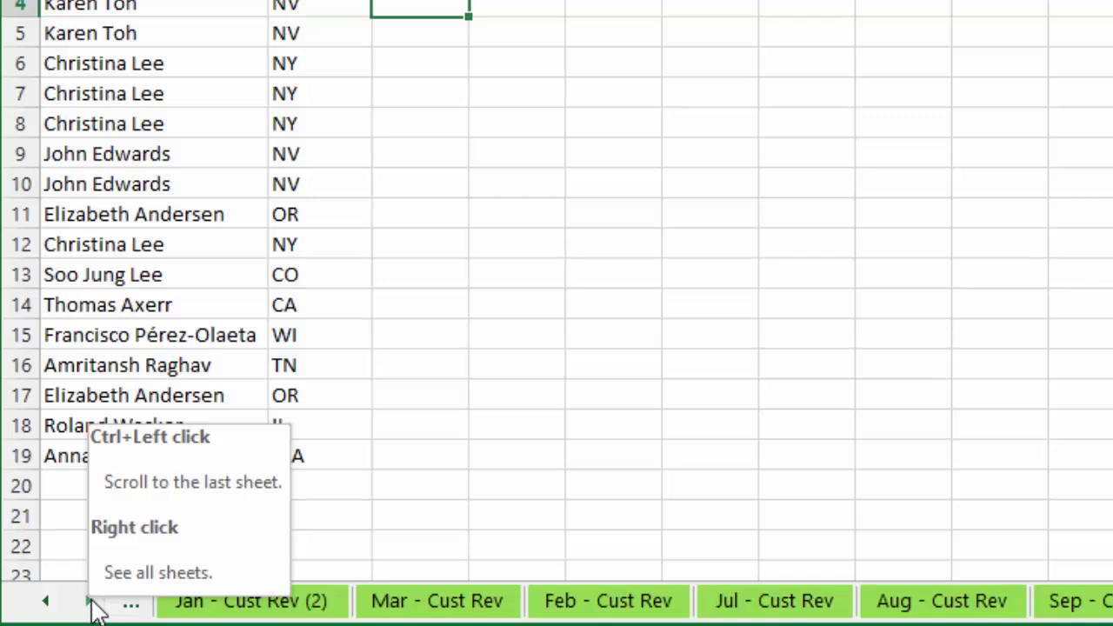
click(90, 601)
click(90, 600)
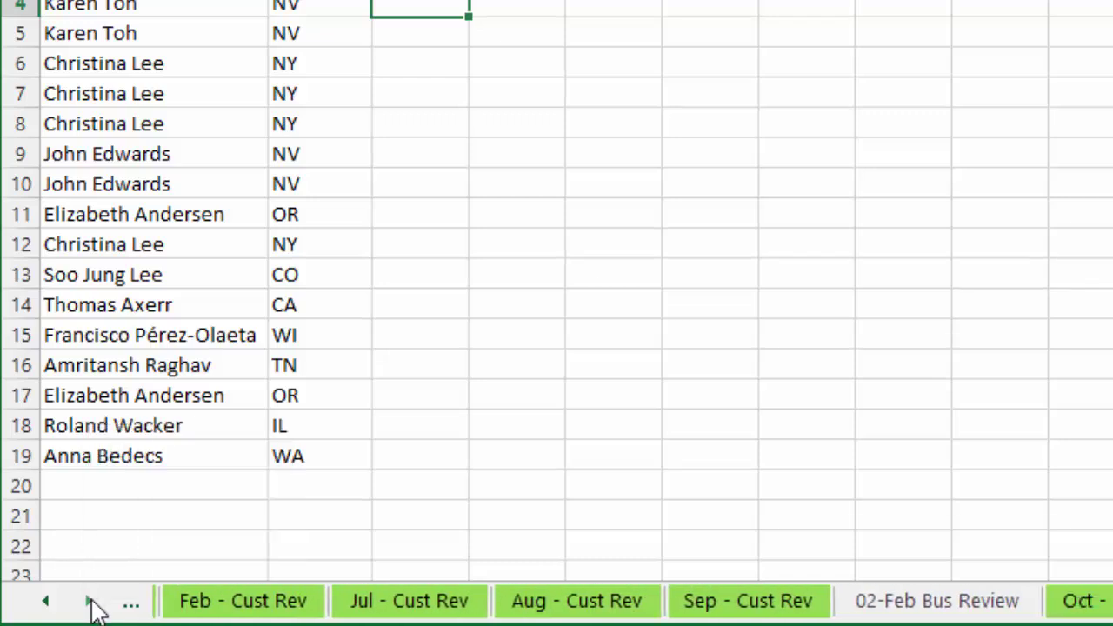
click(90, 600)
click(90, 600)
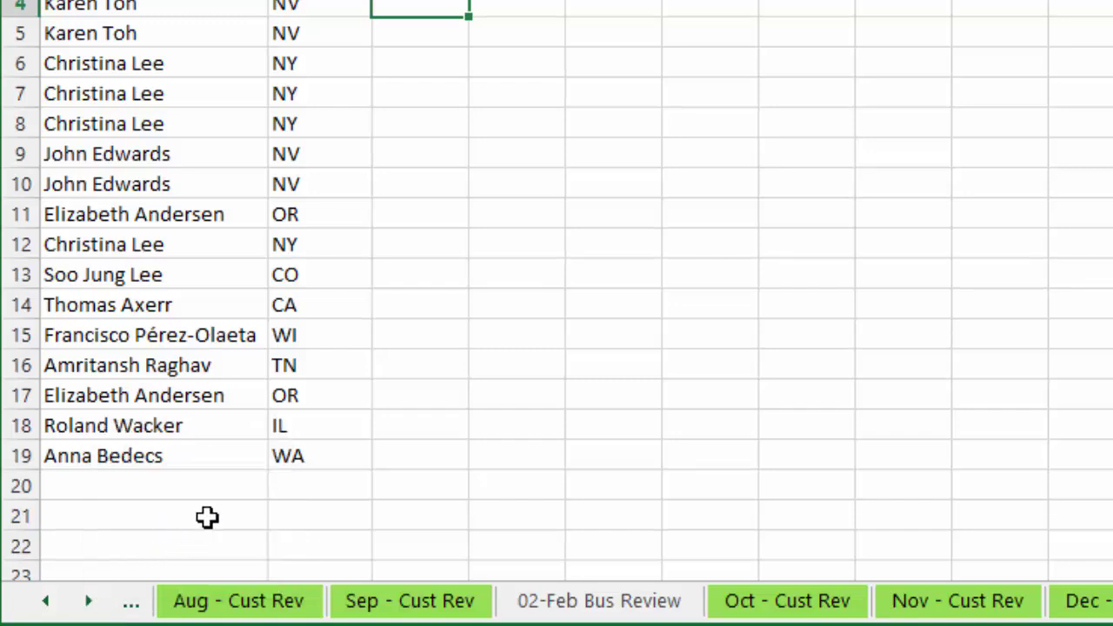
click(214, 602)
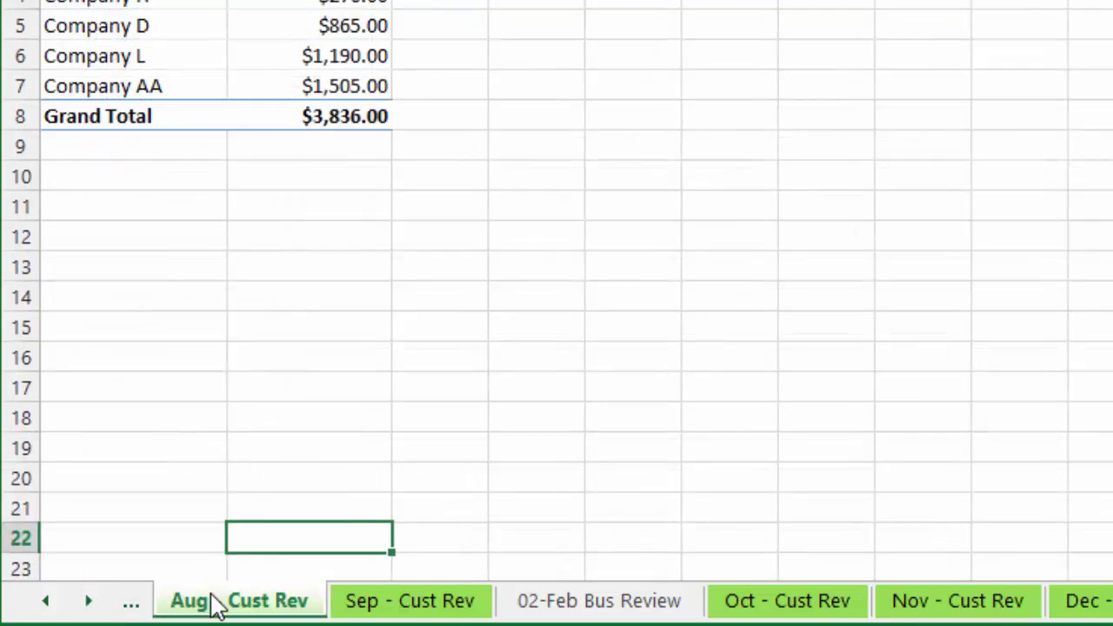
Bring up the full list of sheets and activate the Qty by Product sheet from it.
right_click(67, 604)
drag(136, 144, 323, 30)
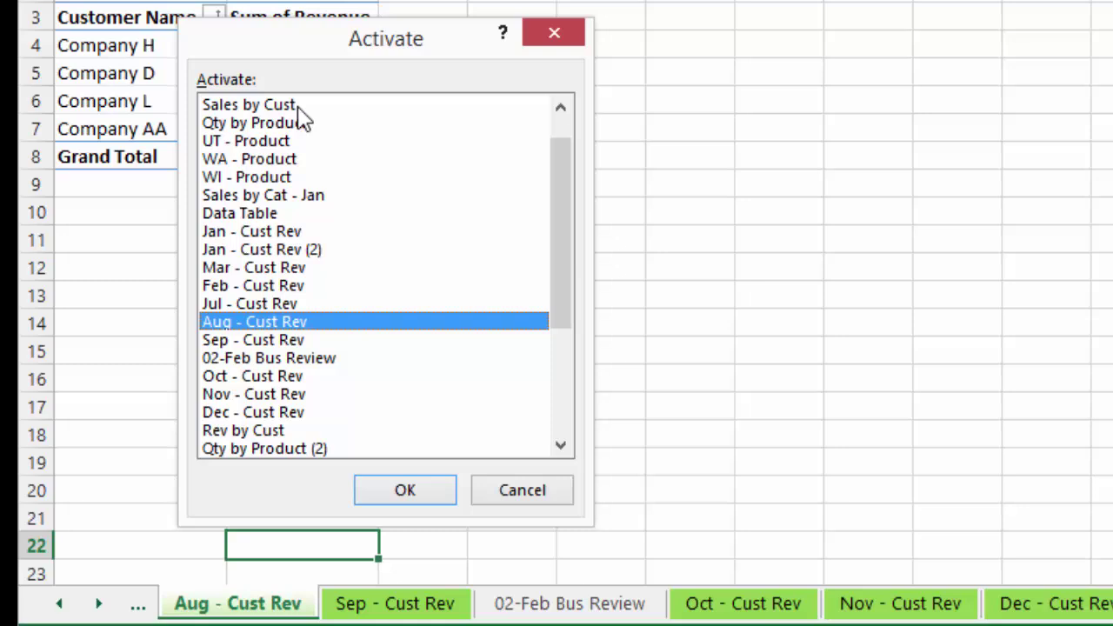
scroll(311, 128, up, 1)
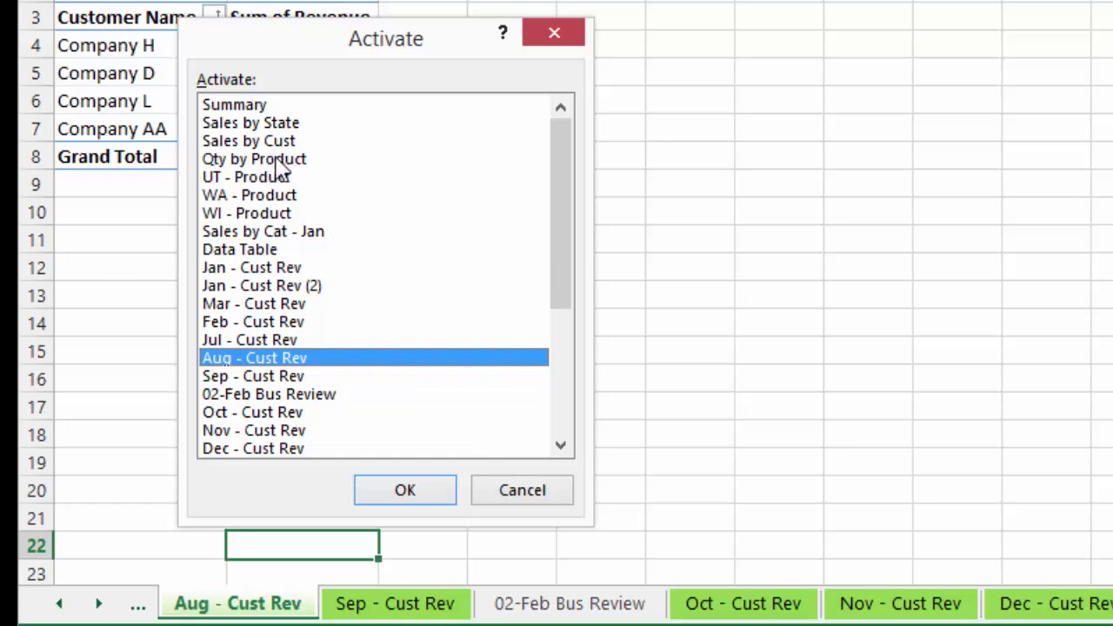
click(283, 162)
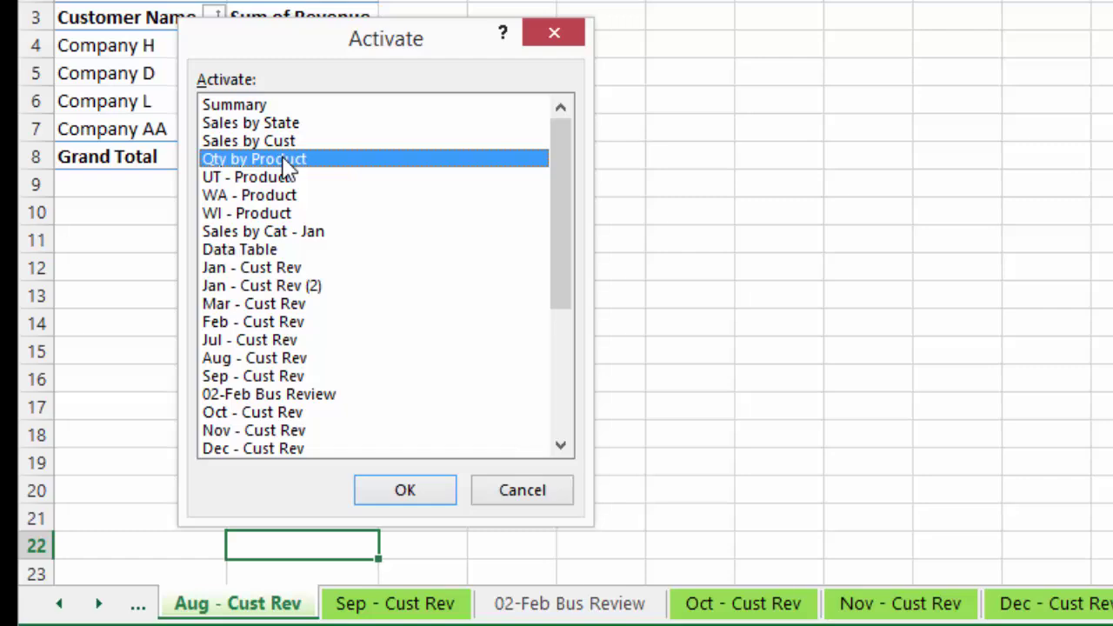
double_click(287, 161)
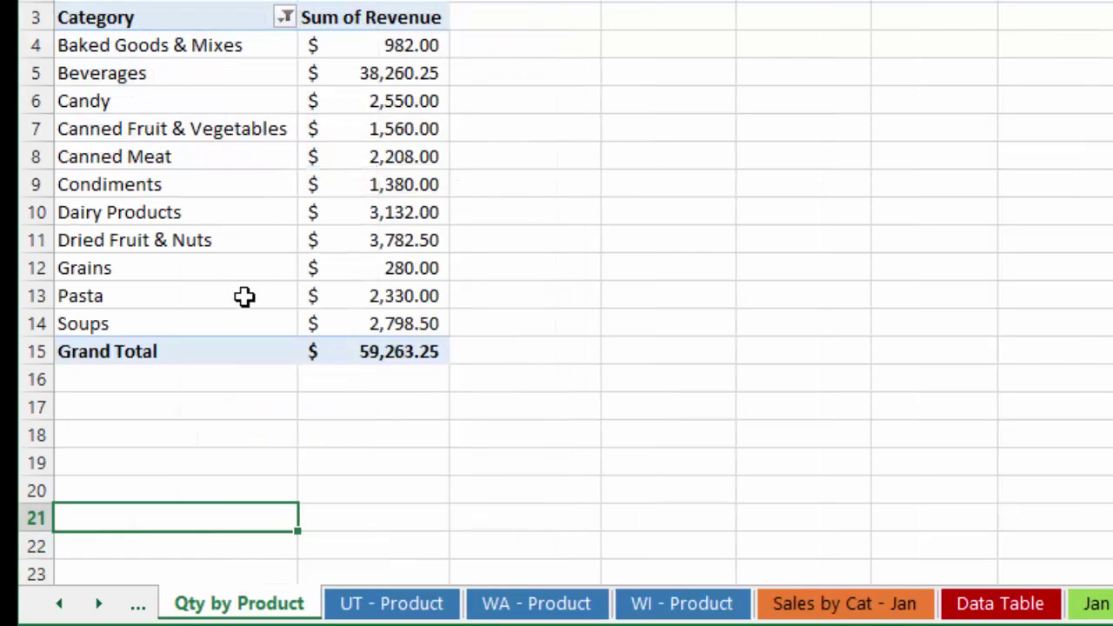
Activate the WI - Product sheet from the full list of sheets.
right_click(92, 603)
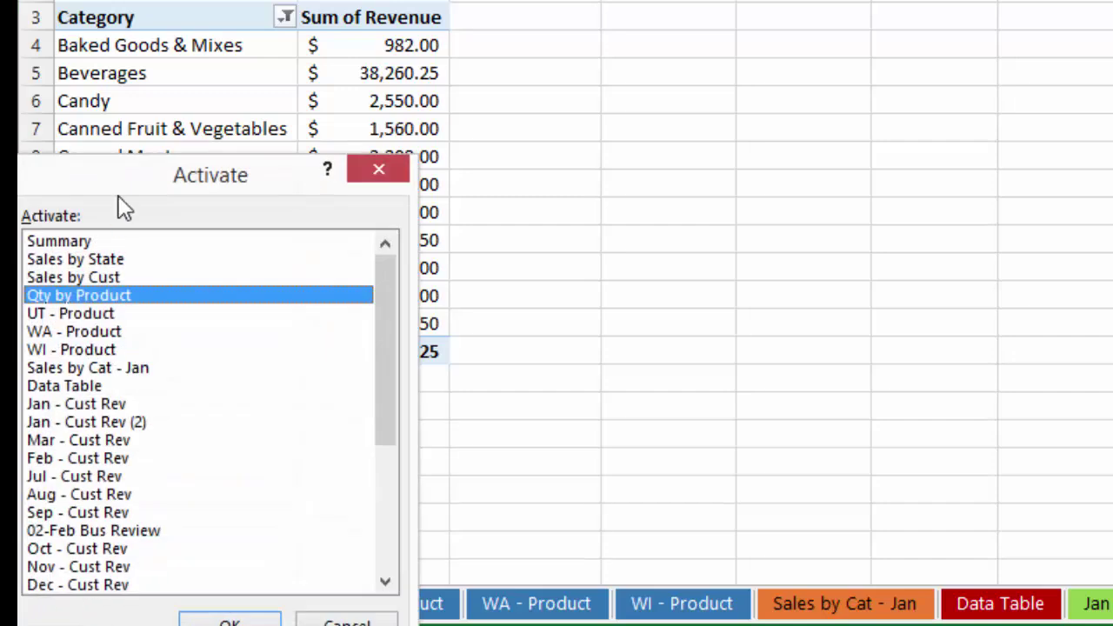
drag(131, 180, 286, 94)
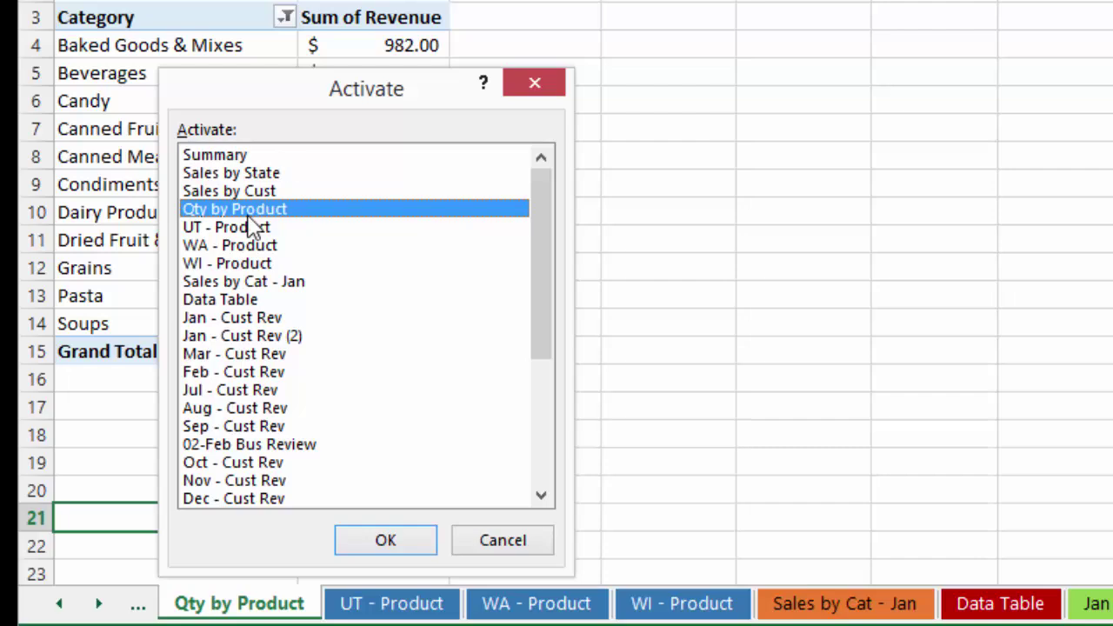
click(228, 263)
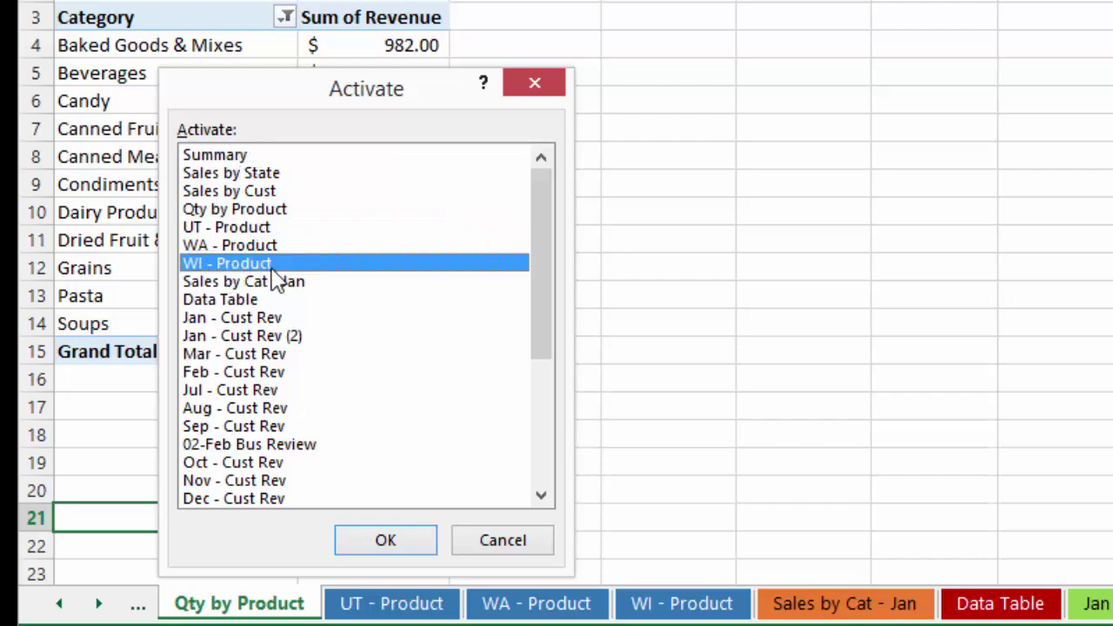
double_click(265, 272)
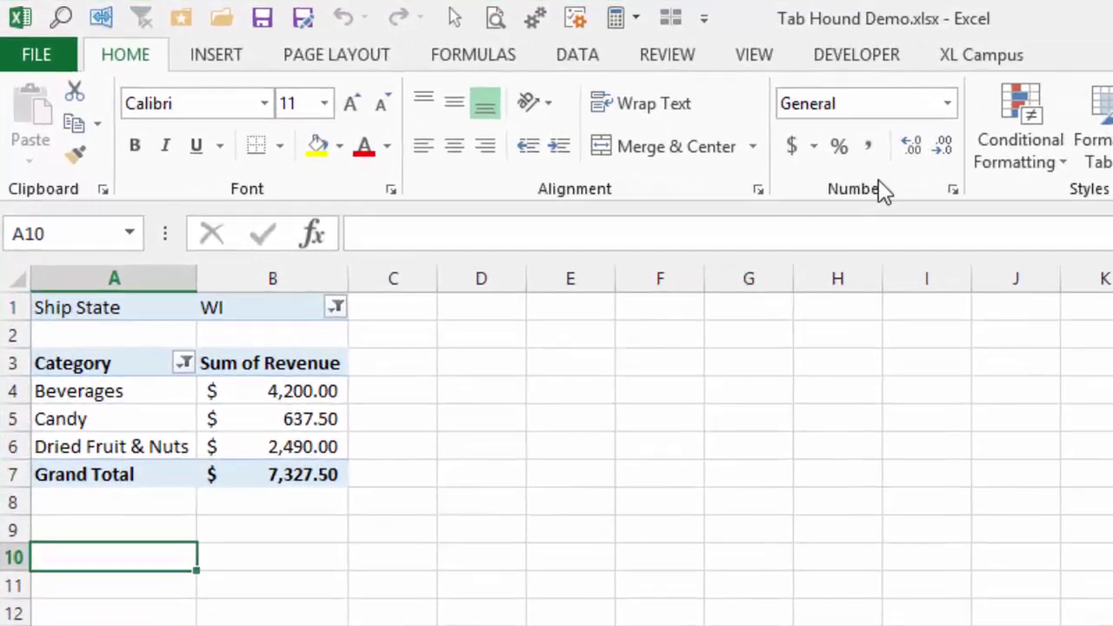
Search the Tab Hound sheet list for "jan" and go to the 01-Jan Bus Review sheet.
click(979, 61)
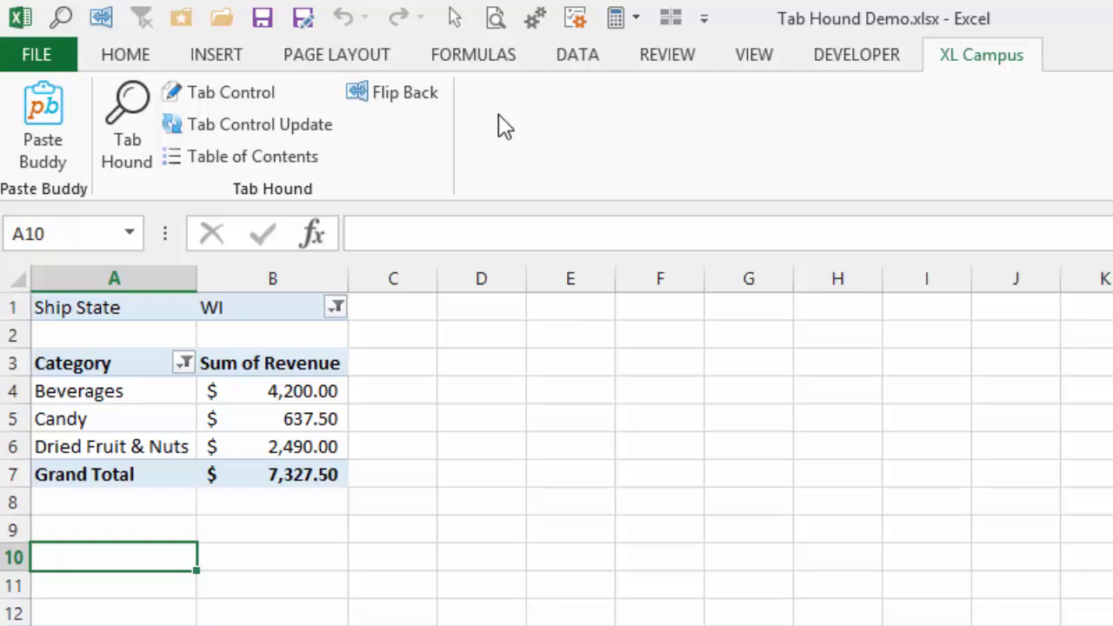
click(128, 143)
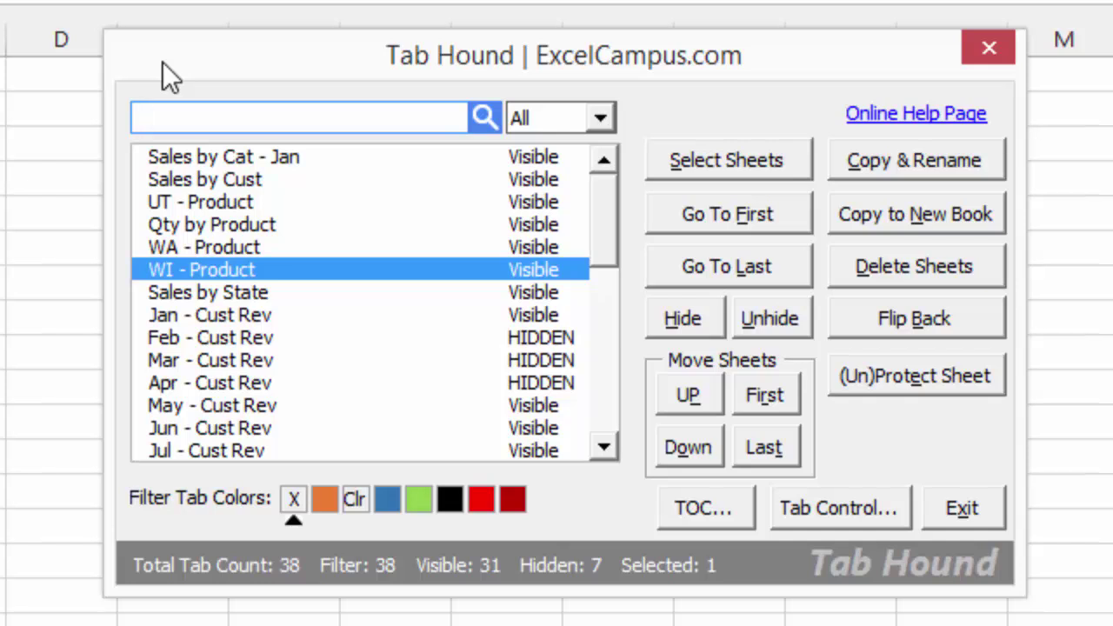
text(ja)
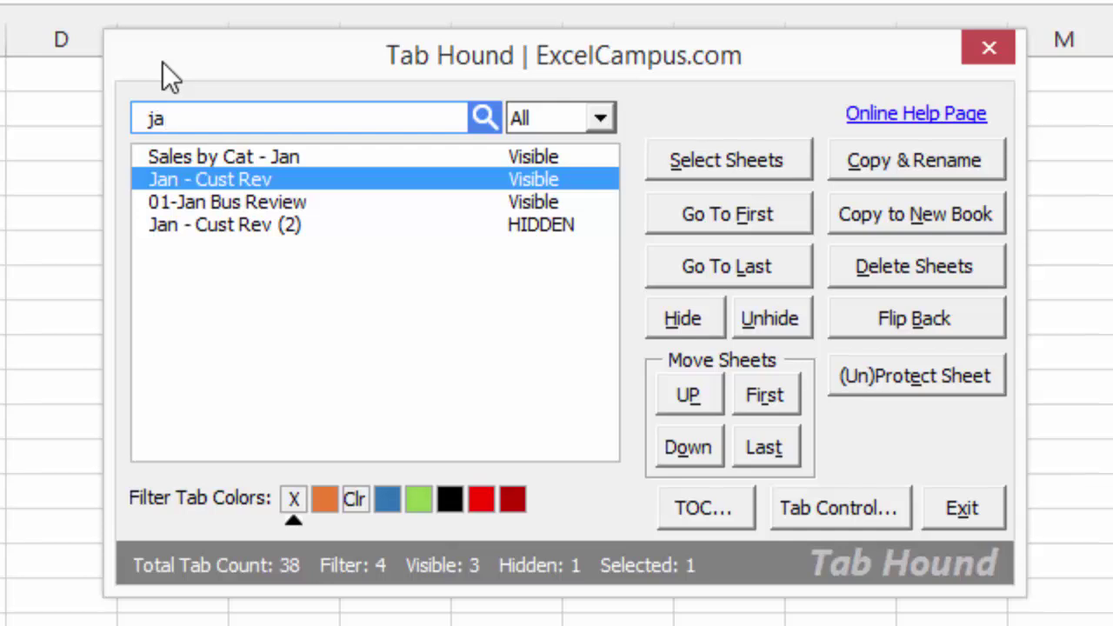
text(n)
double_click(224, 202)
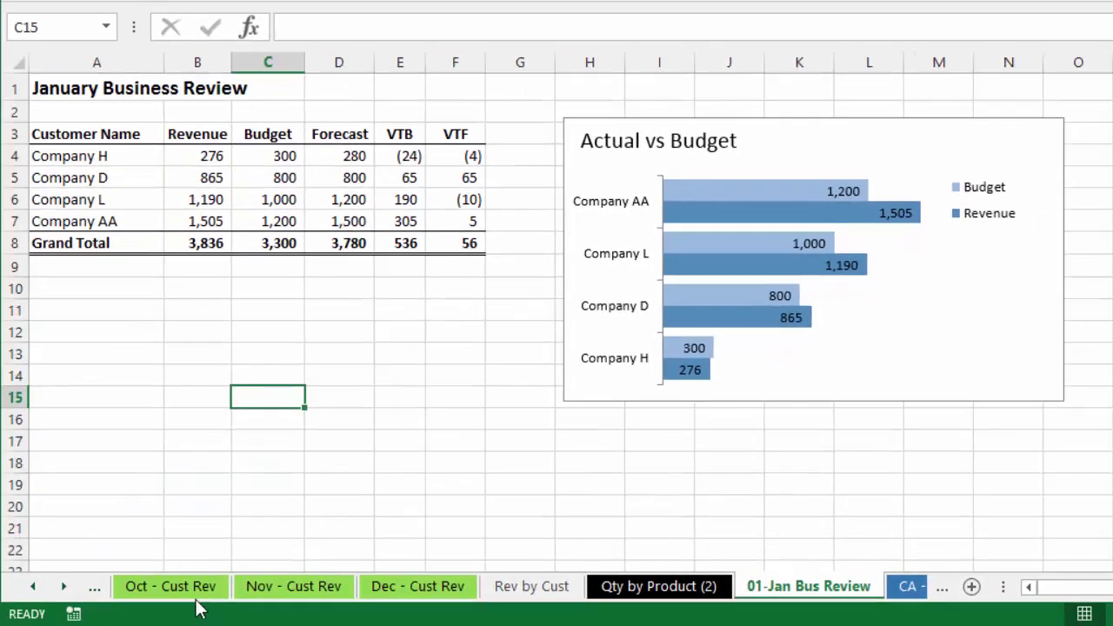
Open the Oct - Cust Rev sheet and return to 01-Jan Bus Review through a Tab Hound search for "jan".
click(153, 591)
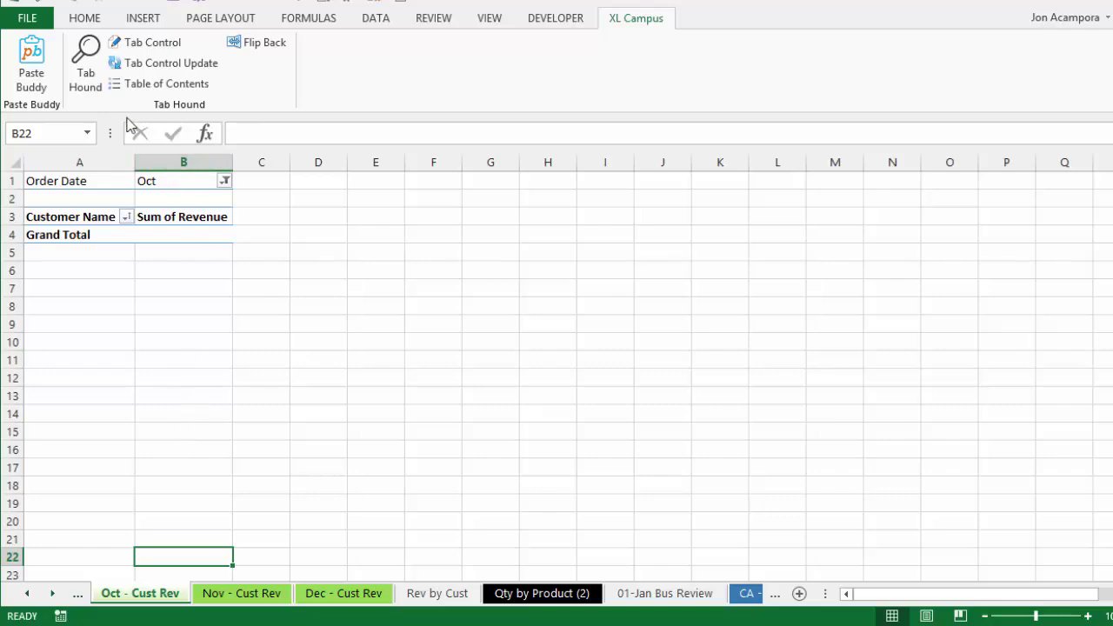
click(86, 71)
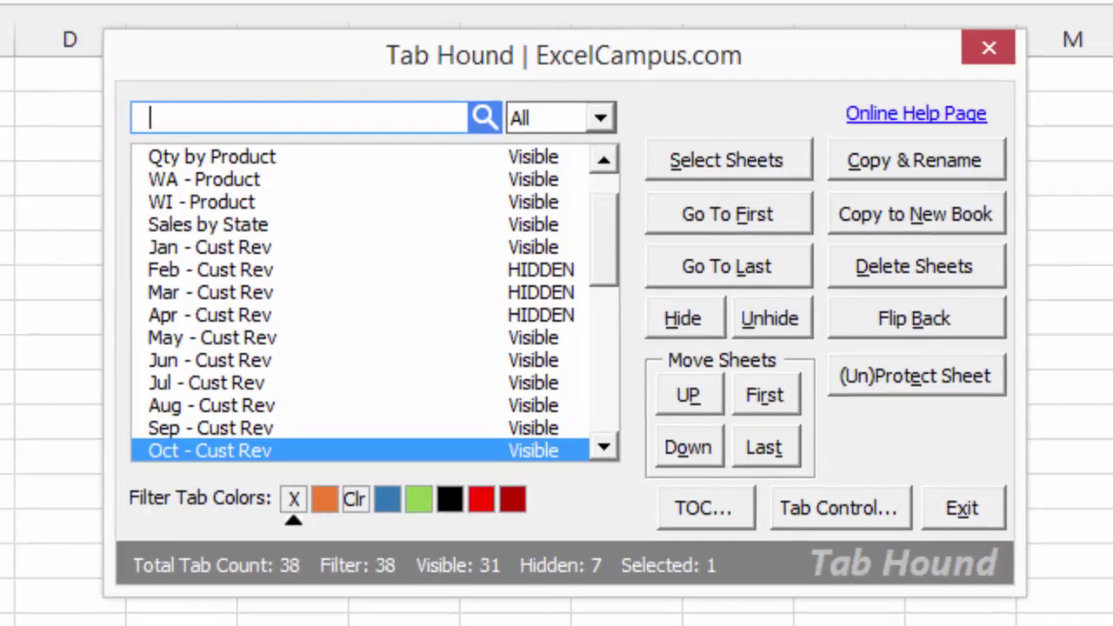
text(ja)
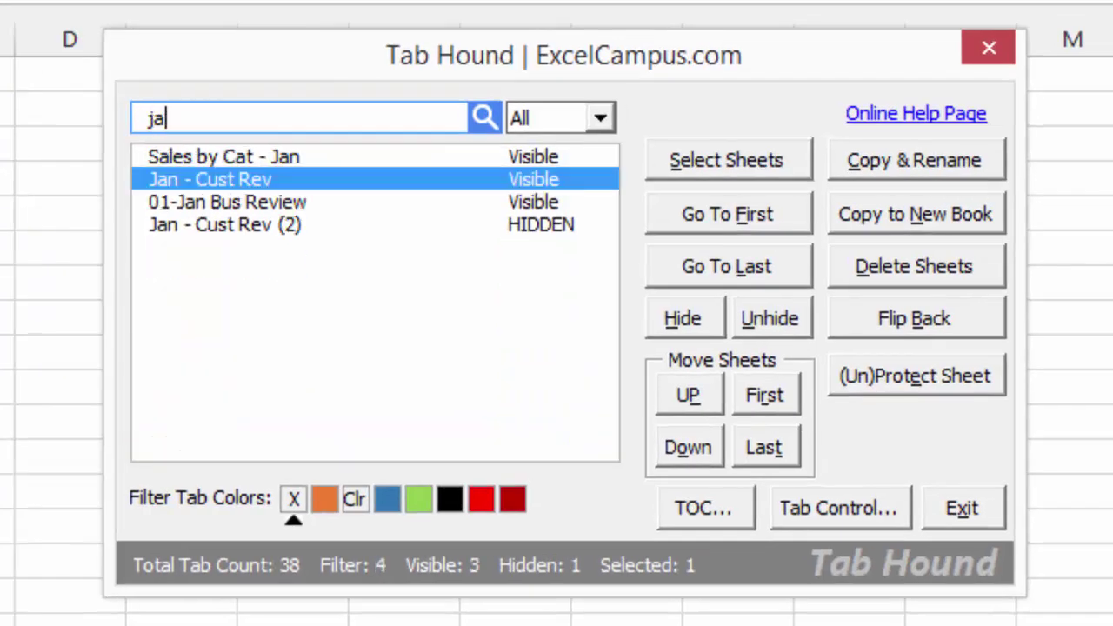
text(n)
key(Down)
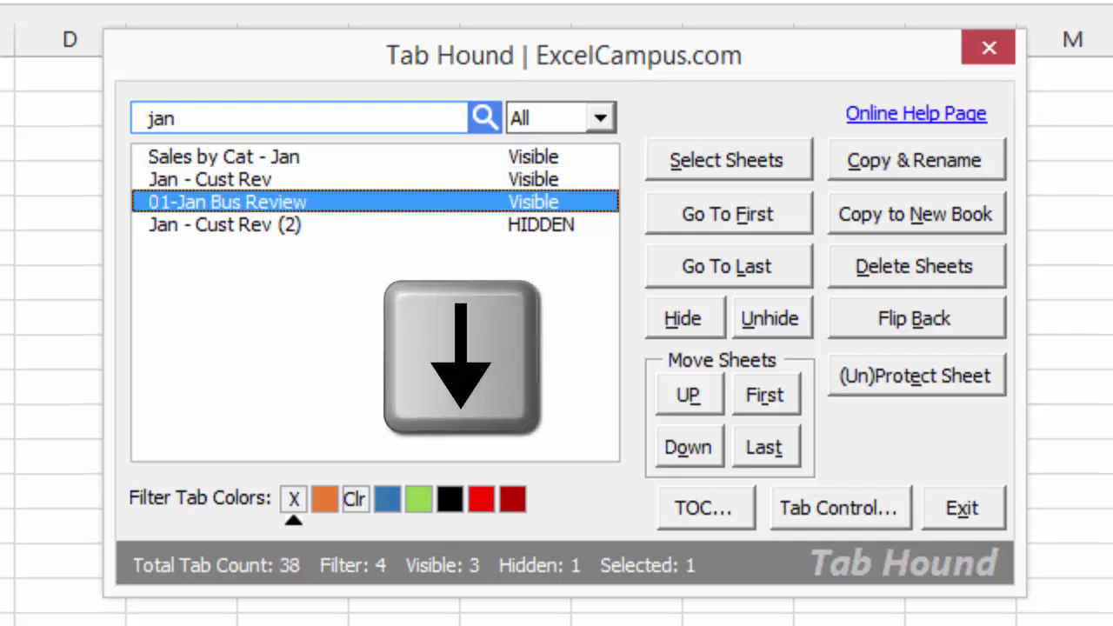
key(Return)
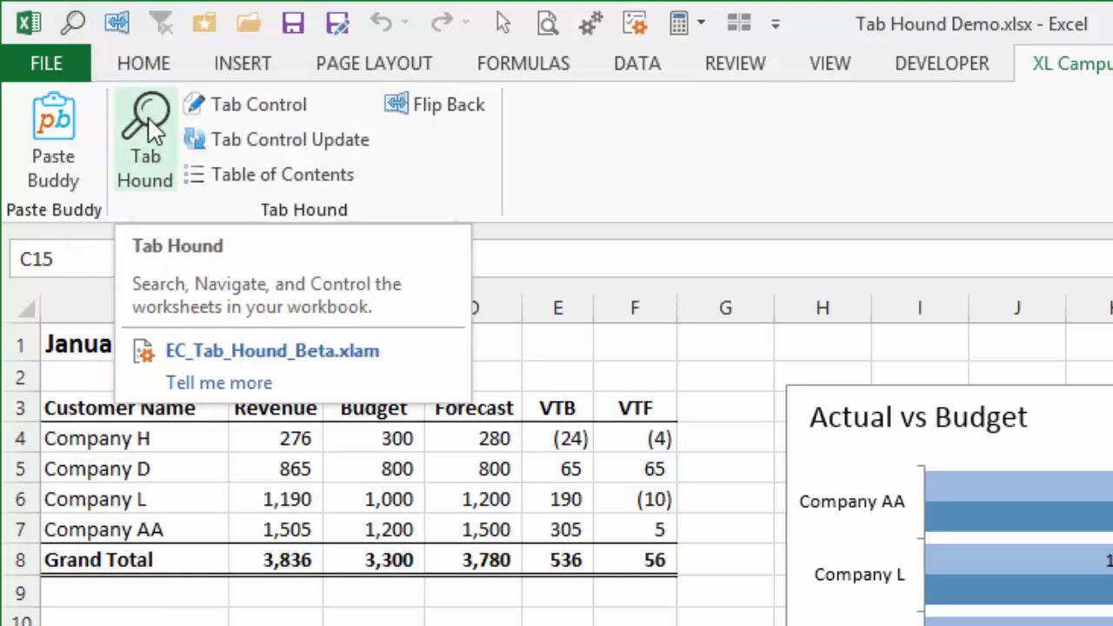
Examine the customization options offered for the Tab Hound command and return to the Home commands.
right_click(153, 132)
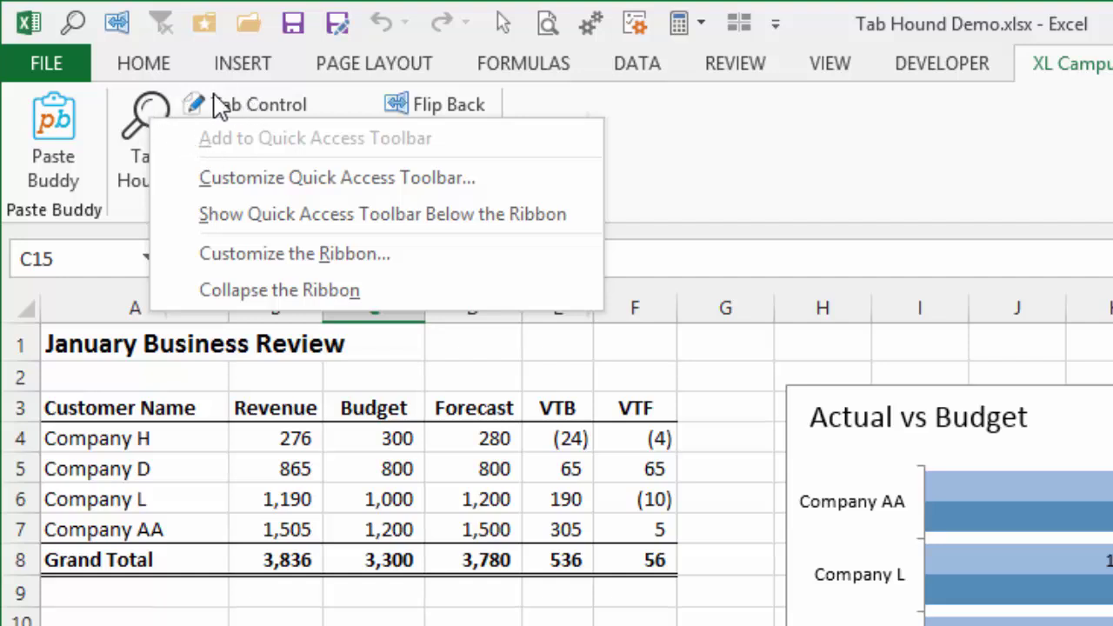
click(157, 70)
click(156, 70)
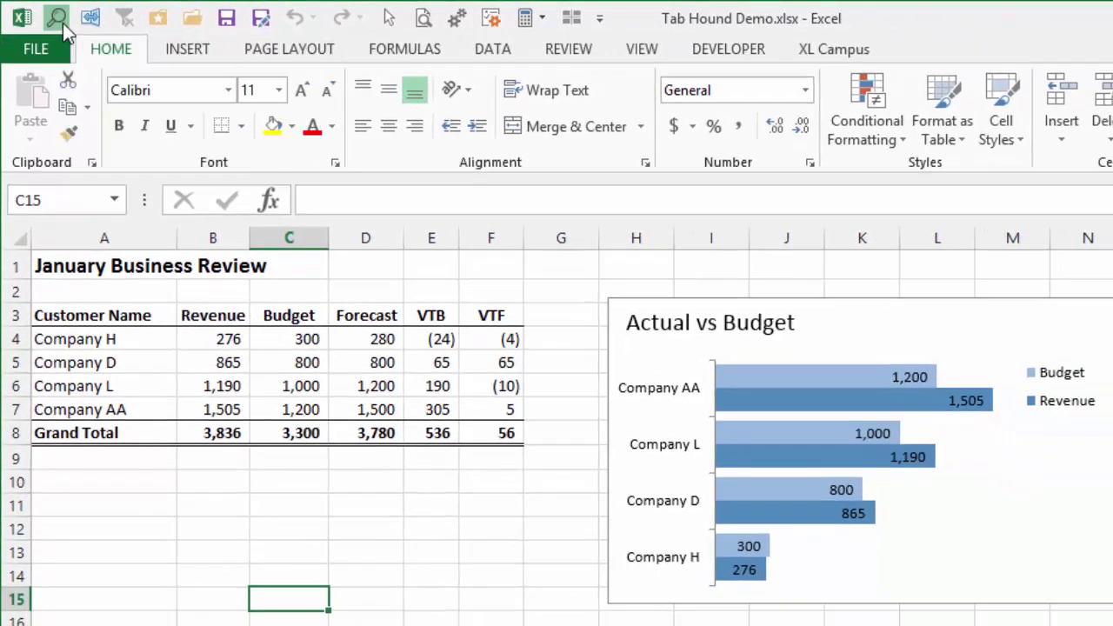
Open and close the Tab Hound window twice, selecting cell B11 on the 01-Jan Bus Review sheet in between.
click(62, 23)
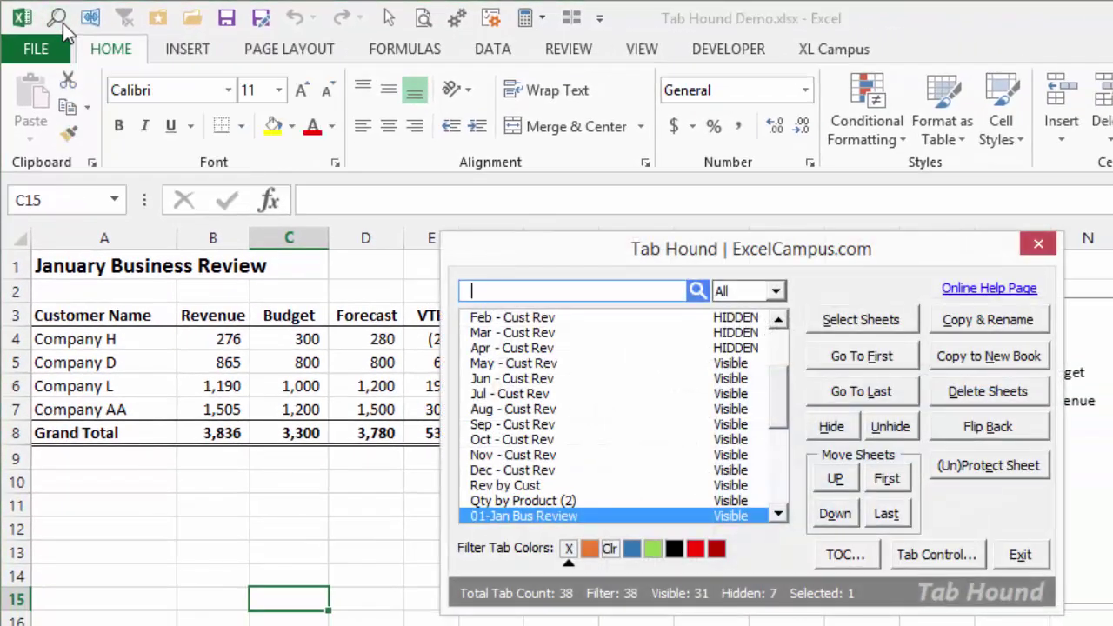
click(1038, 247)
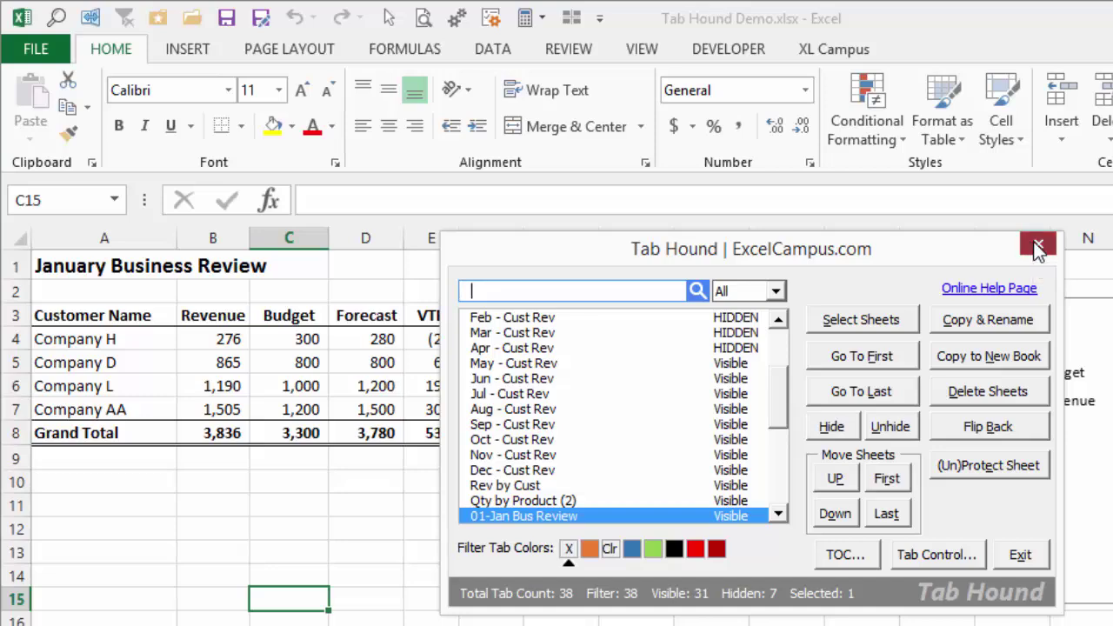
click(183, 502)
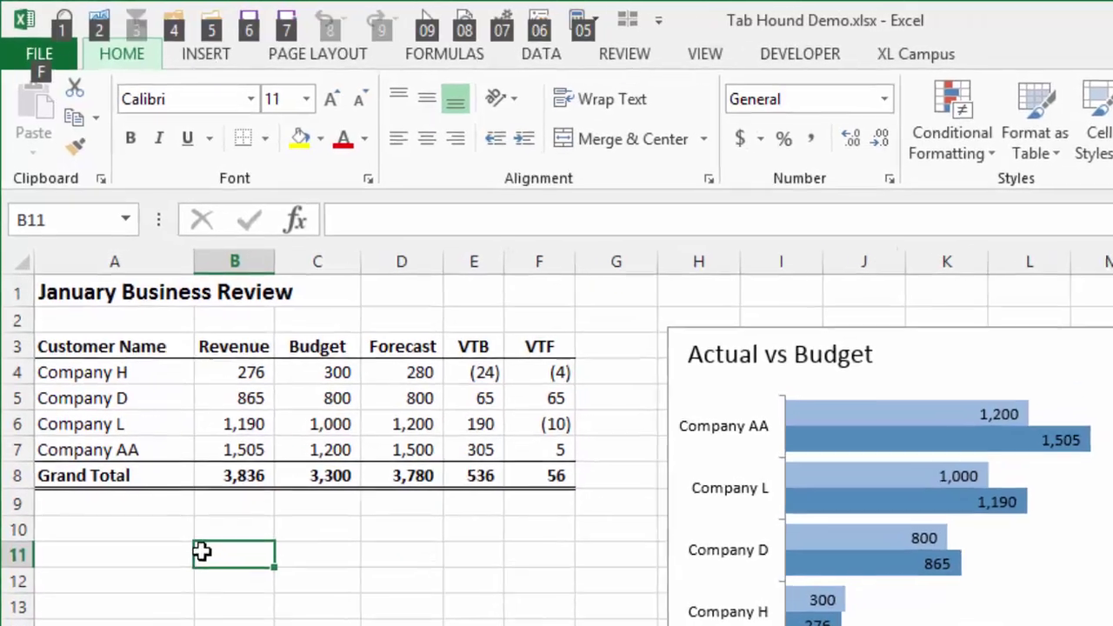
key(alt)
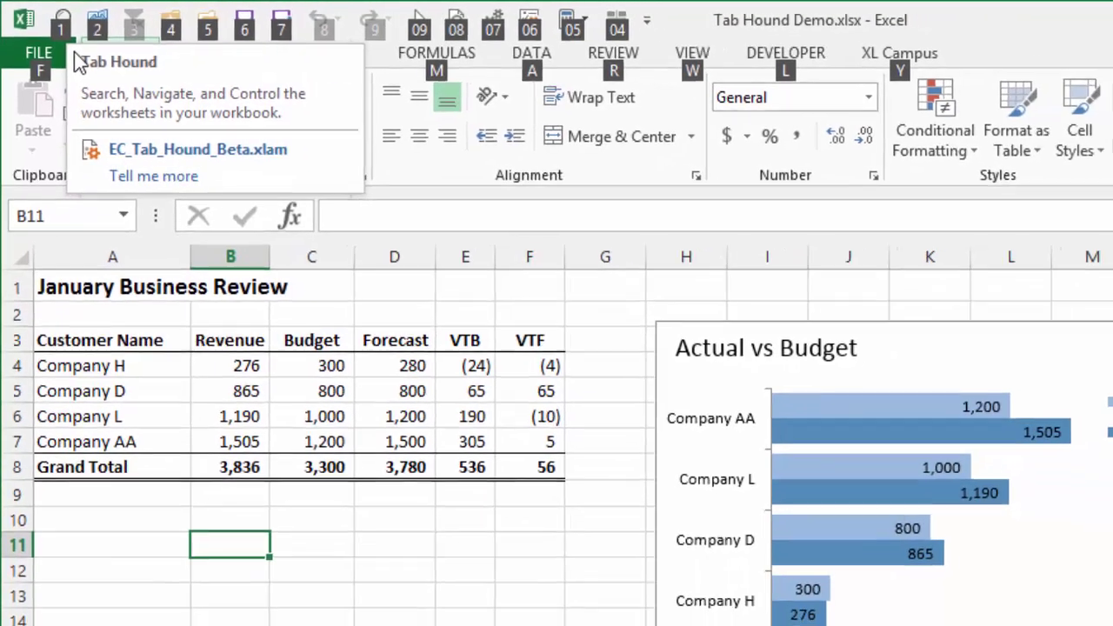
key(1)
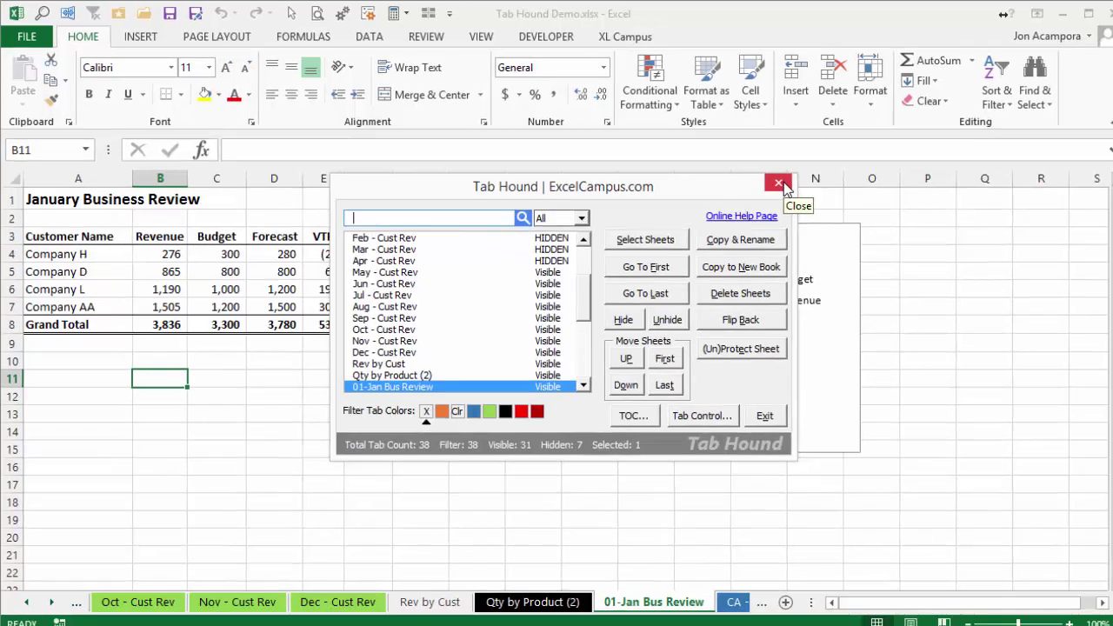
click(857, 203)
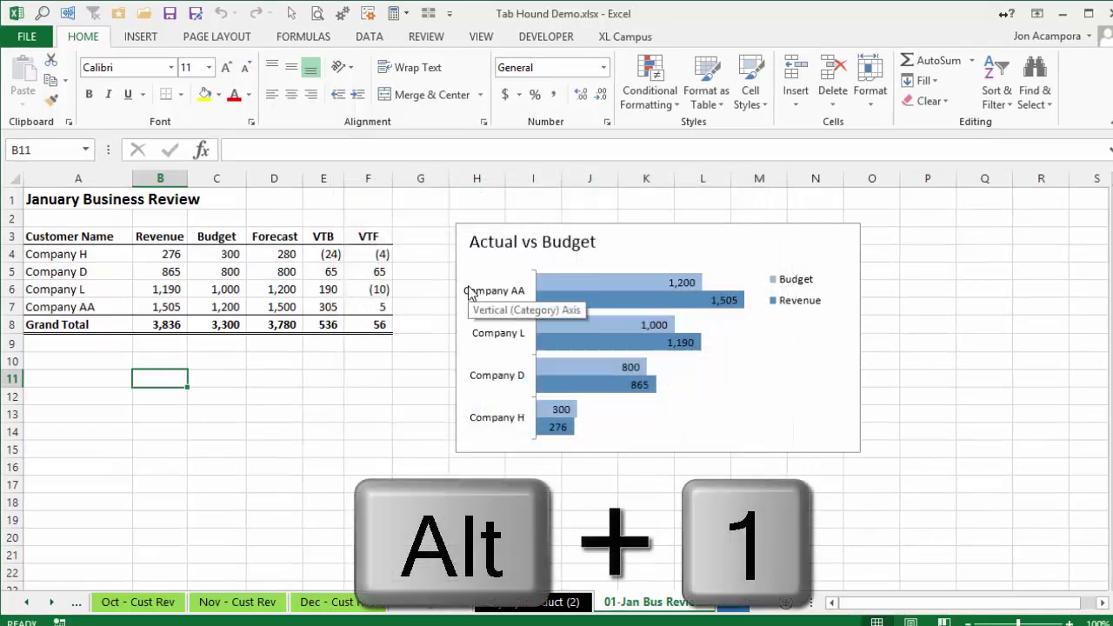
Search the Tab Hound sheet list for "sum" and go to the Summary sheet.
key(alt+1)
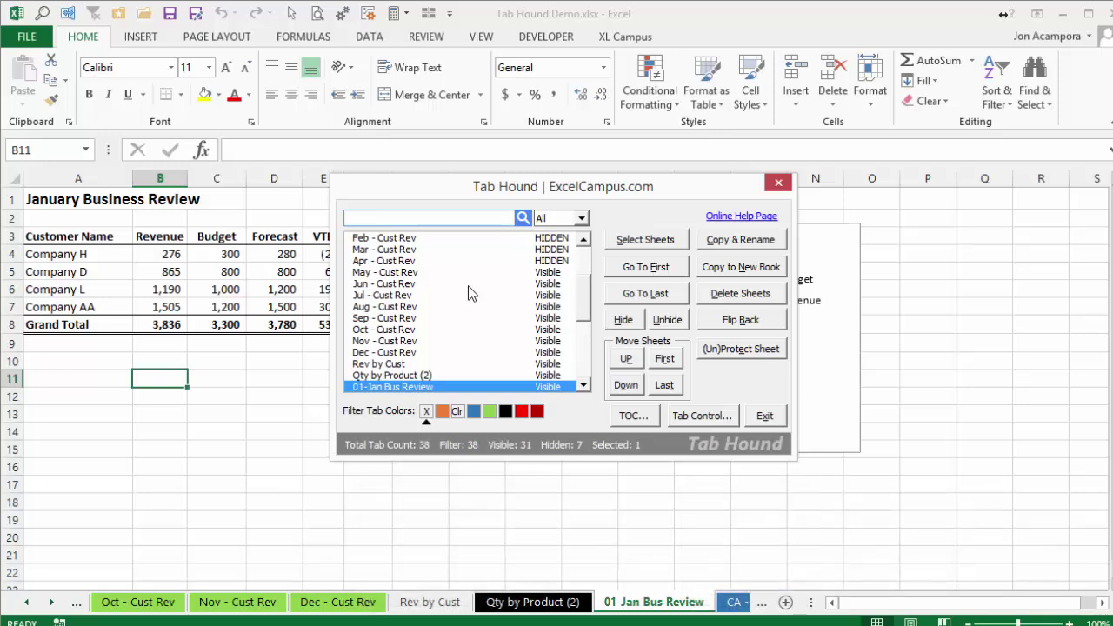
text(sum)
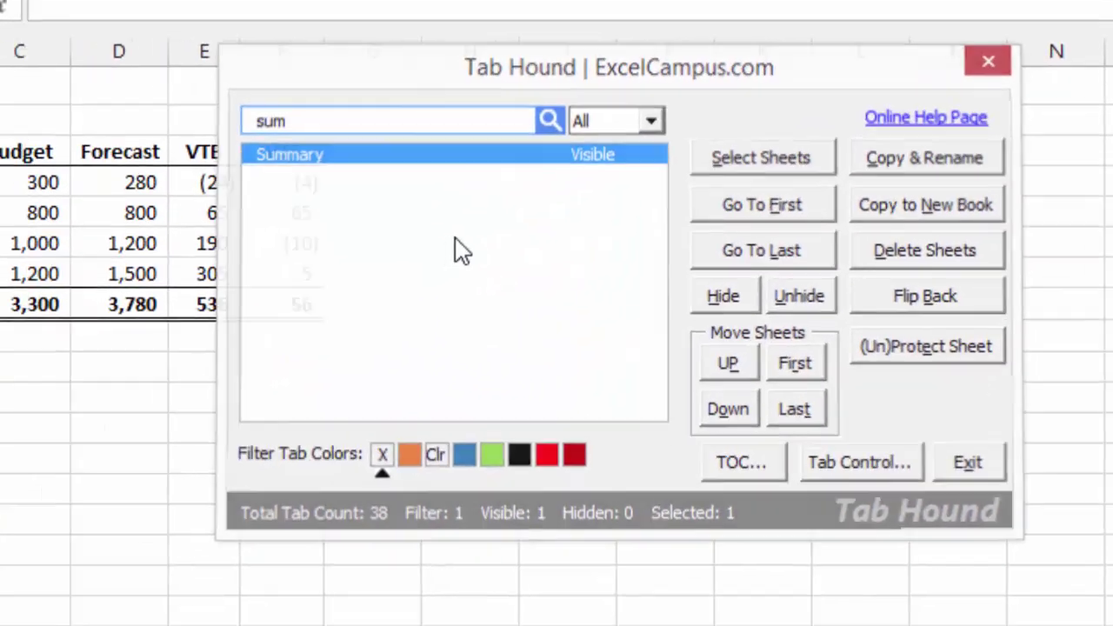
key(Return)
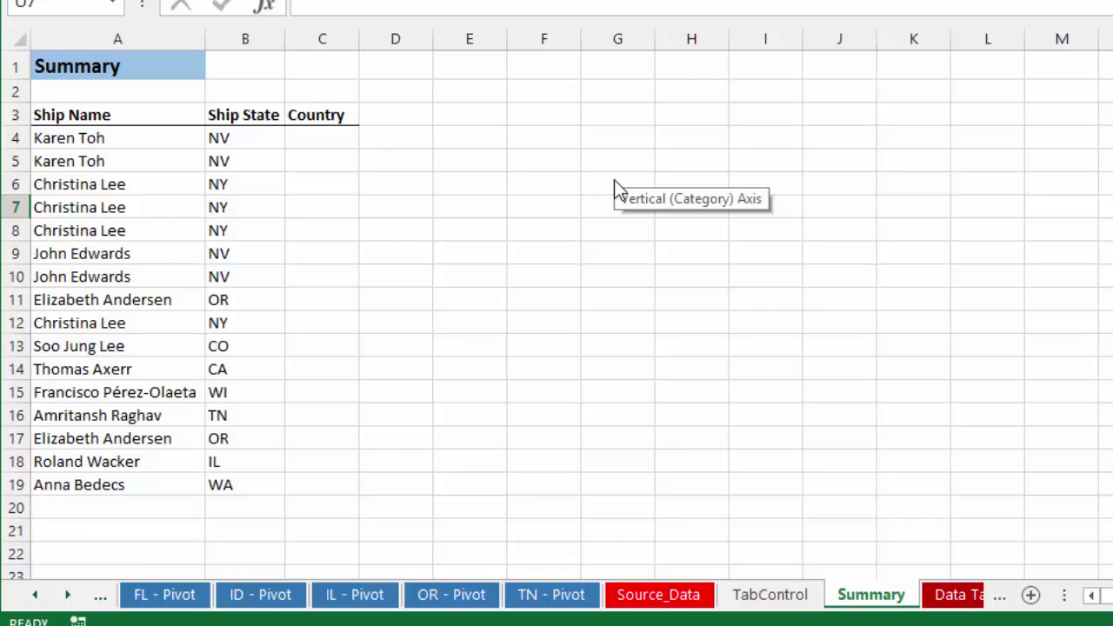
Search the Tab Hound sheet list for "dat" and go to the Data Table sheet.
key(ctrl+shift+j)
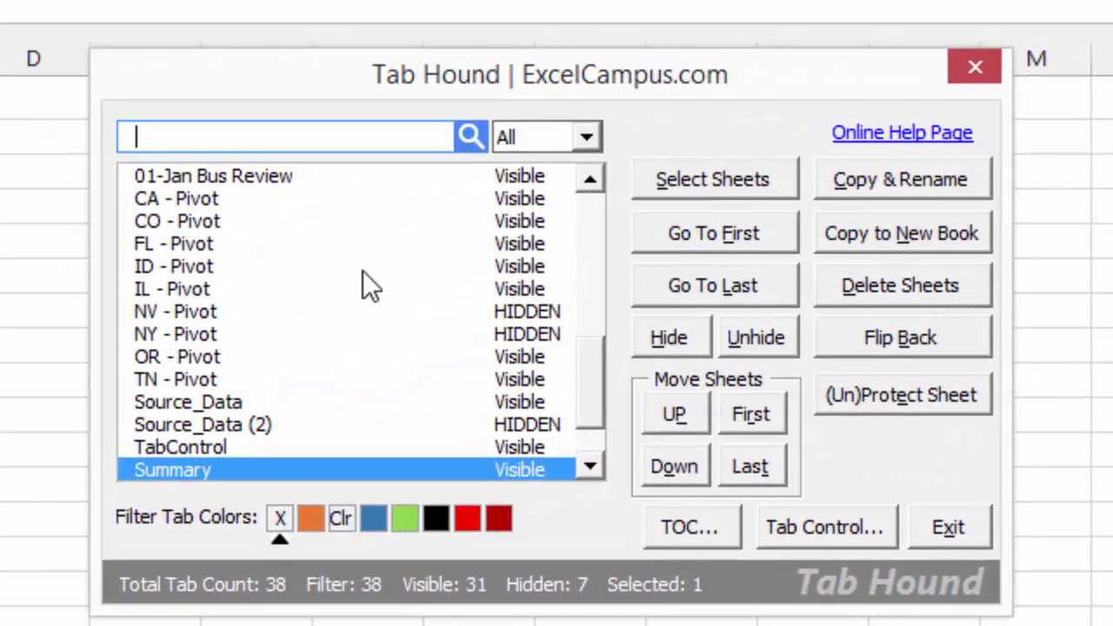
text(dat)
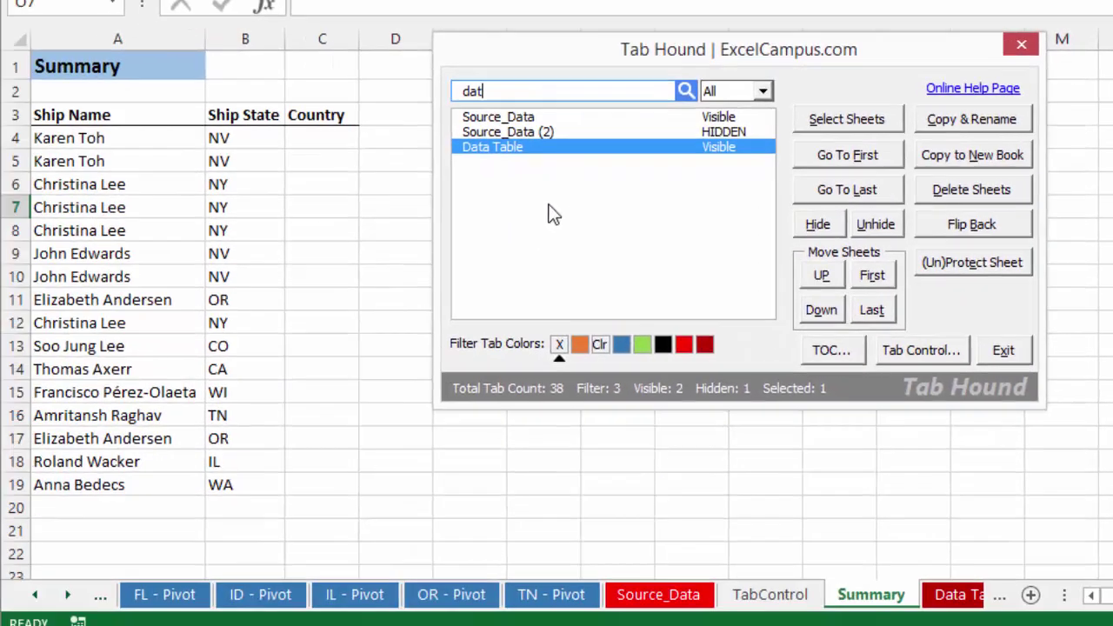
key(Return)
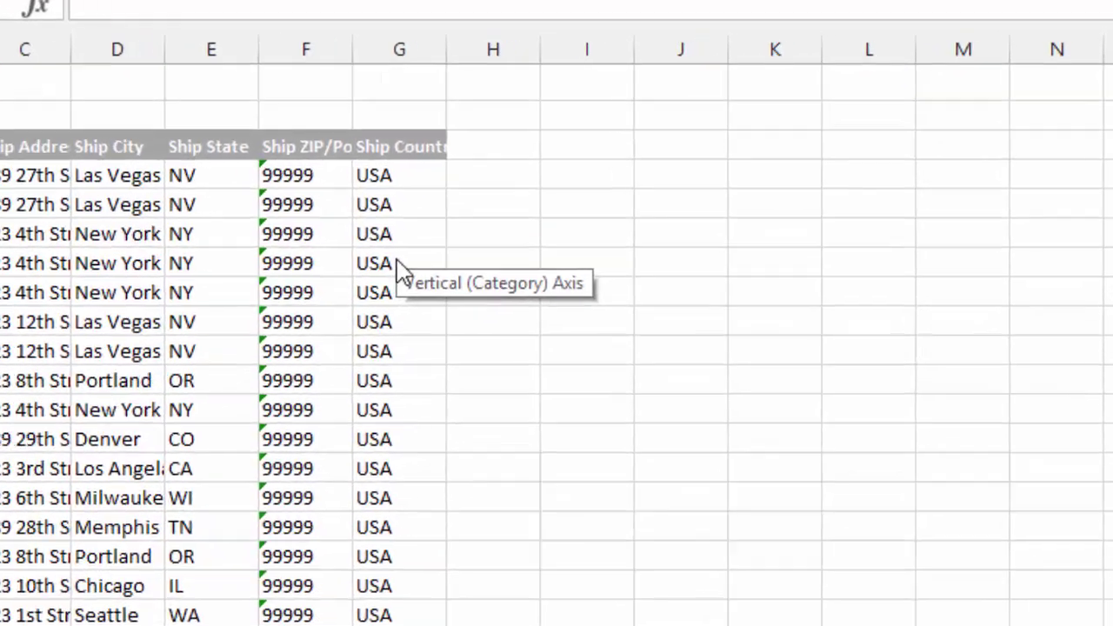
Search the Tab Hound sheet list for "pivo" and go to the OR - Pivot sheet.
key(ctrl+shift+t)
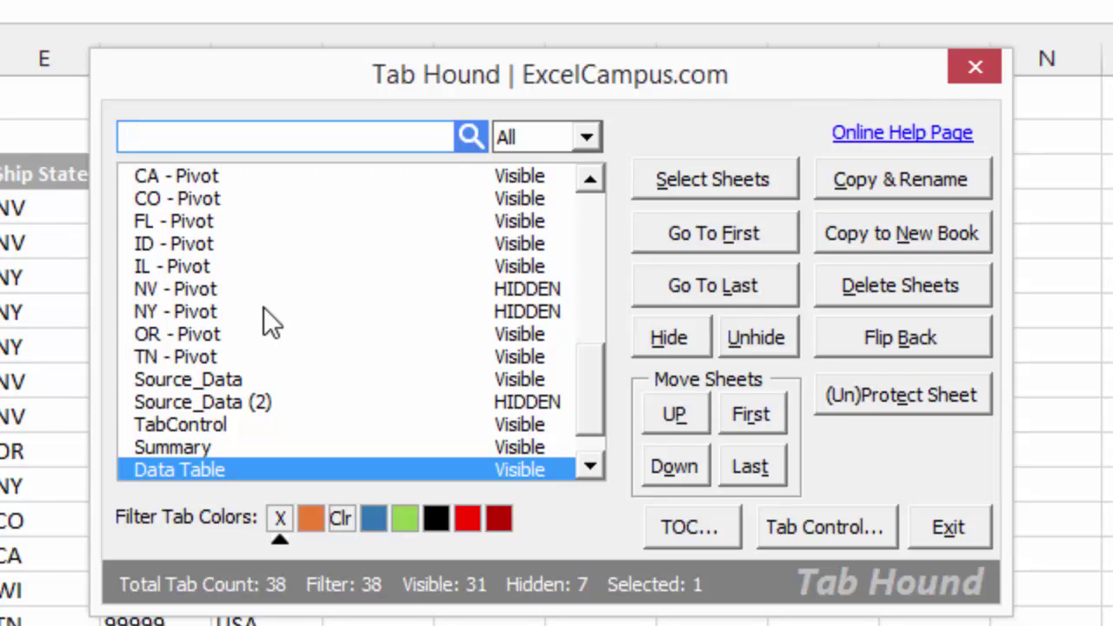
text(piv)
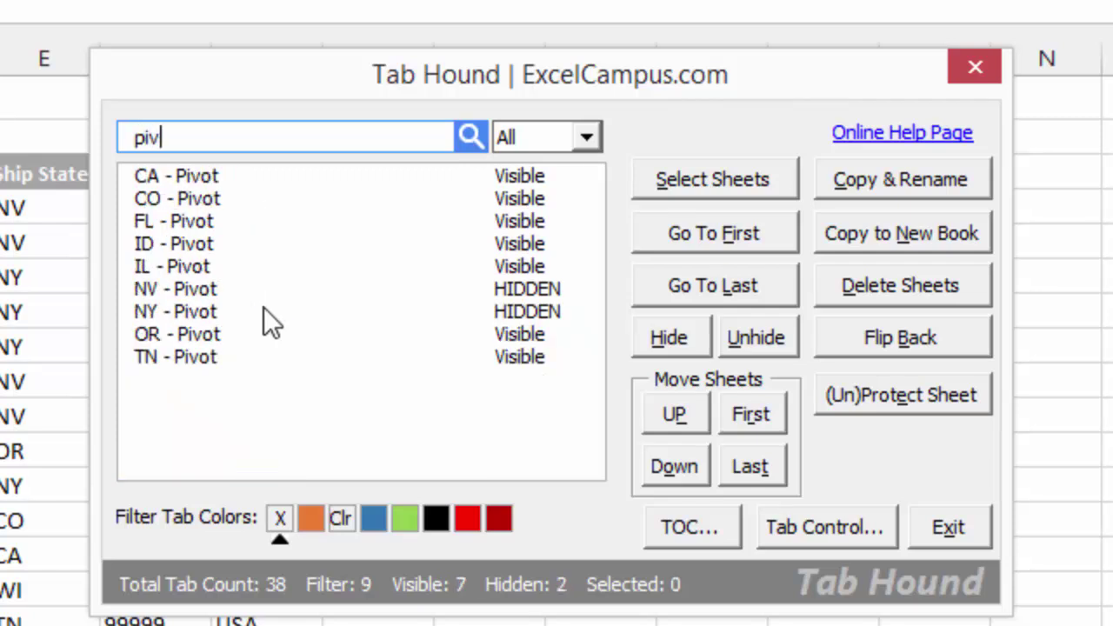
text(o)
key(Down)
key(Down)
key(Down)
key(Down)
key(Down)
key(Down)
key(Down)
key(Down)
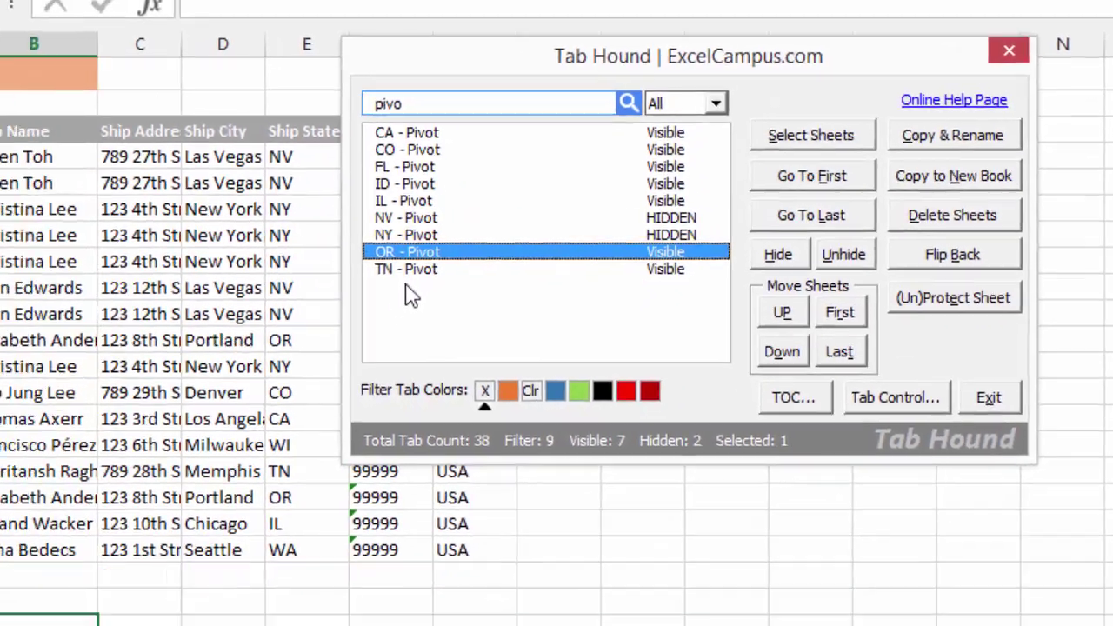
key(Return)
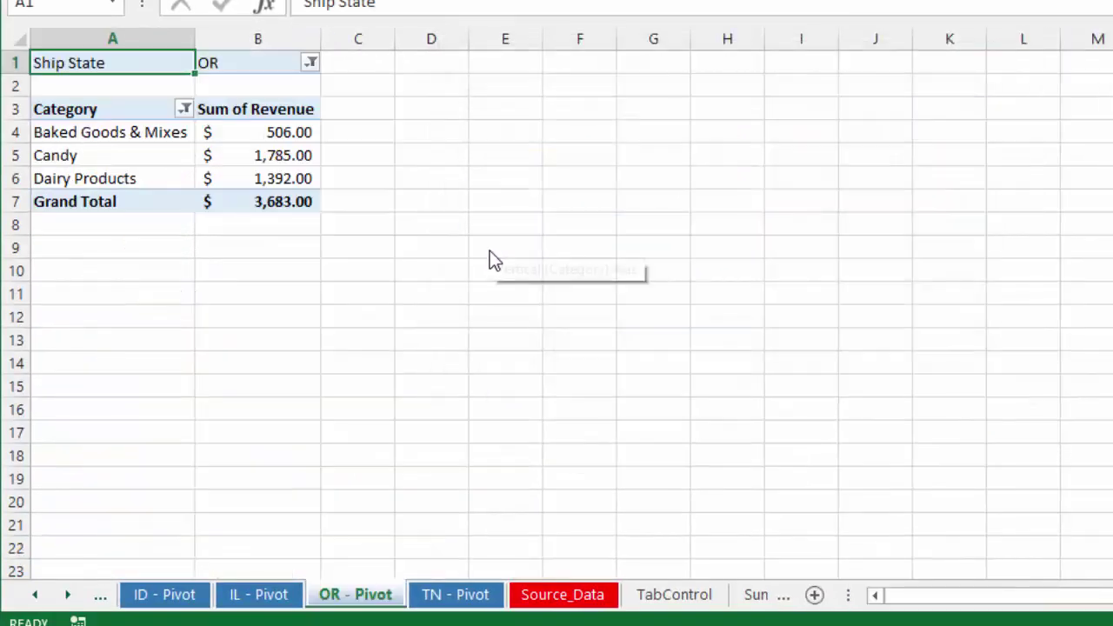
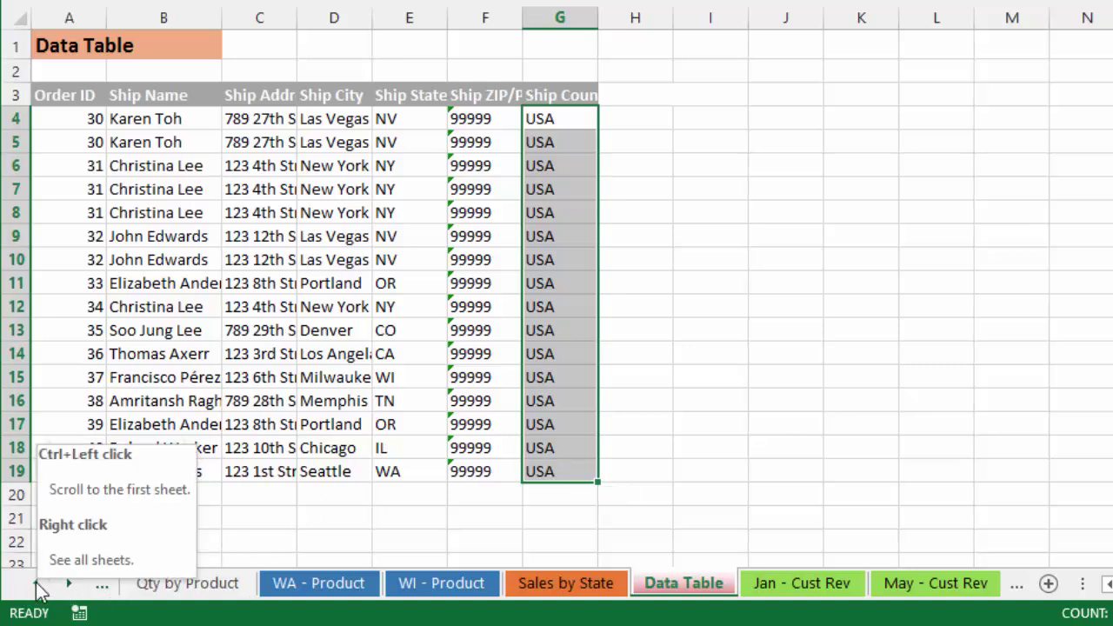
Return from the Data Table sheet to the Summary sheet using Excel's own sheet navigation.
click(35, 584)
click(35, 585)
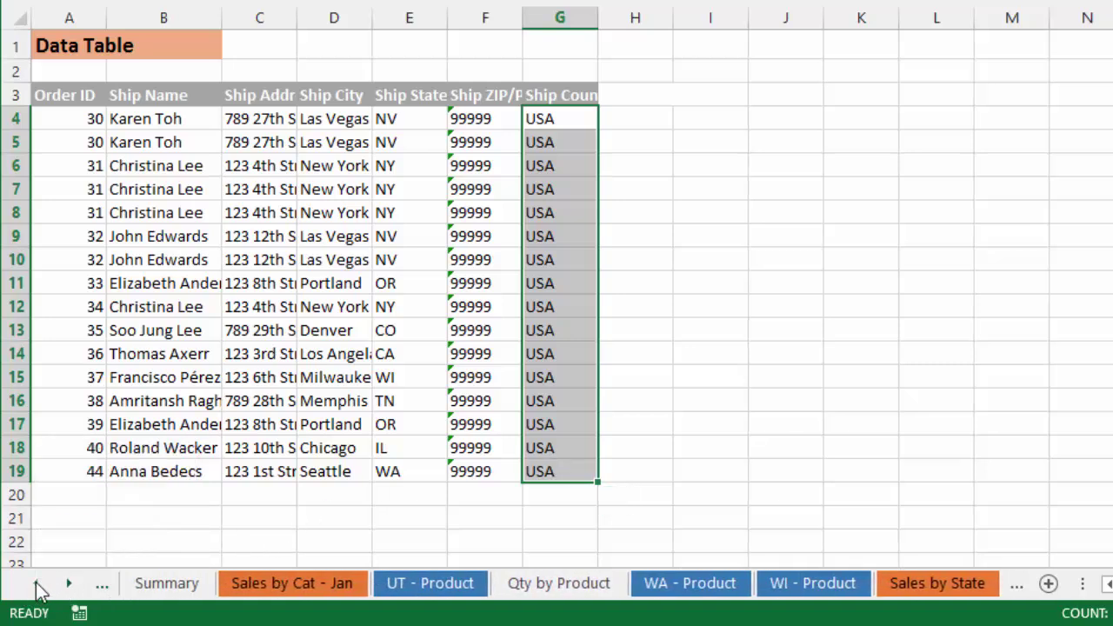
click(167, 588)
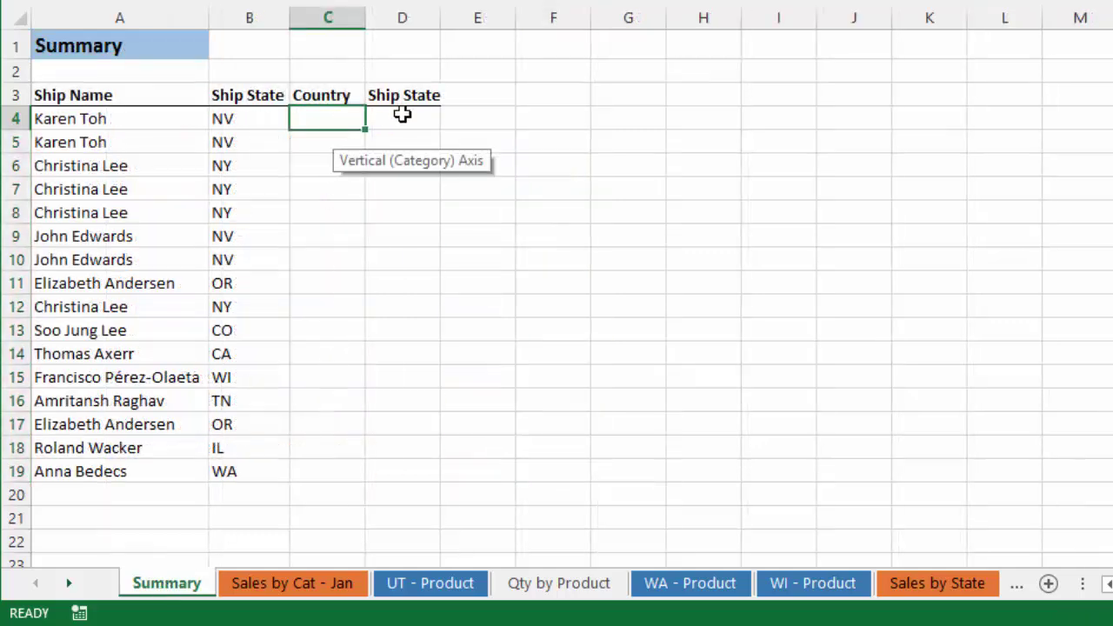
click(69, 583)
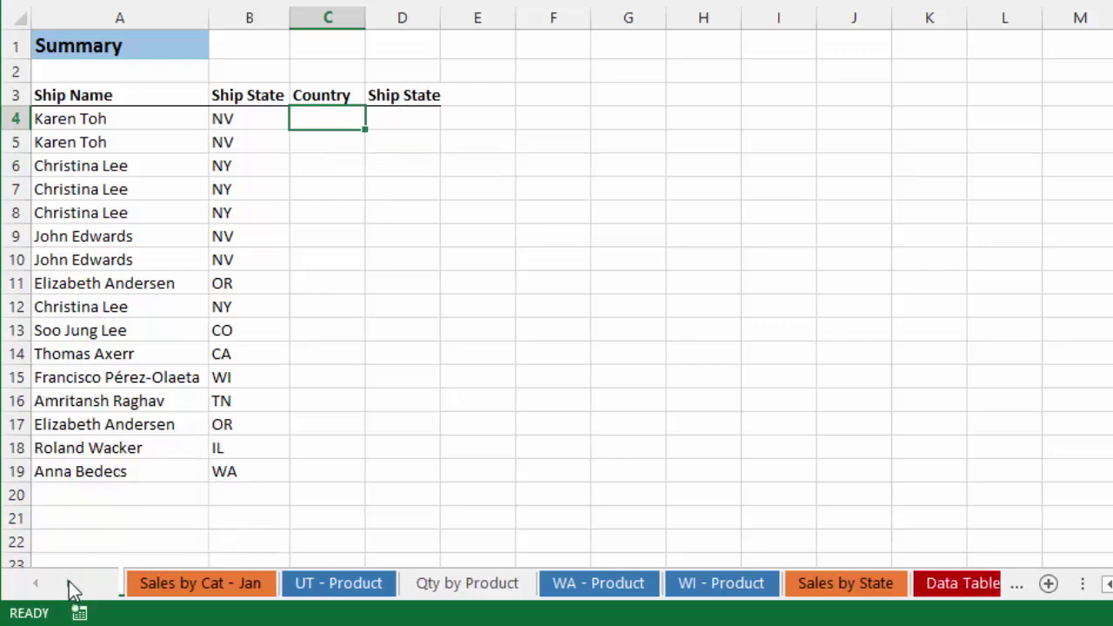
click(69, 584)
click(69, 584)
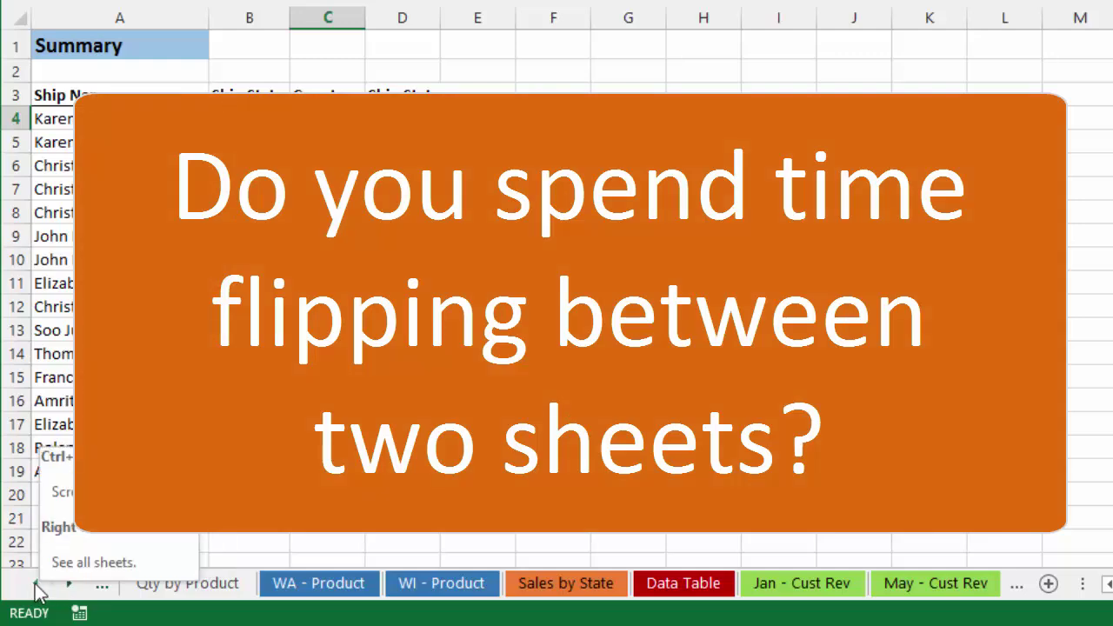
click(36, 584)
click(35, 584)
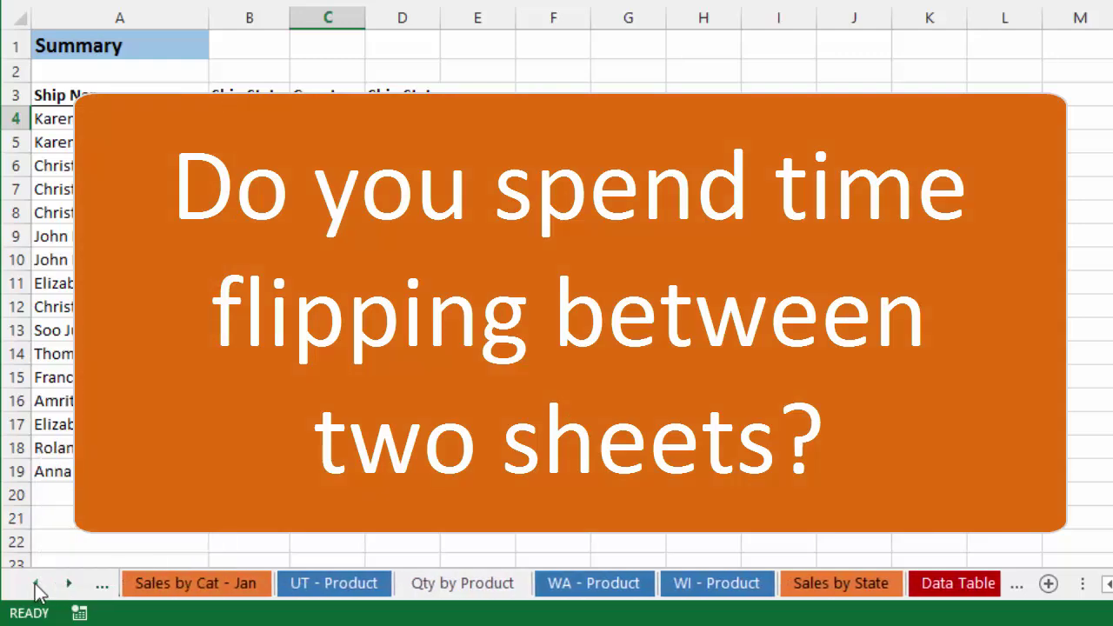
click(36, 584)
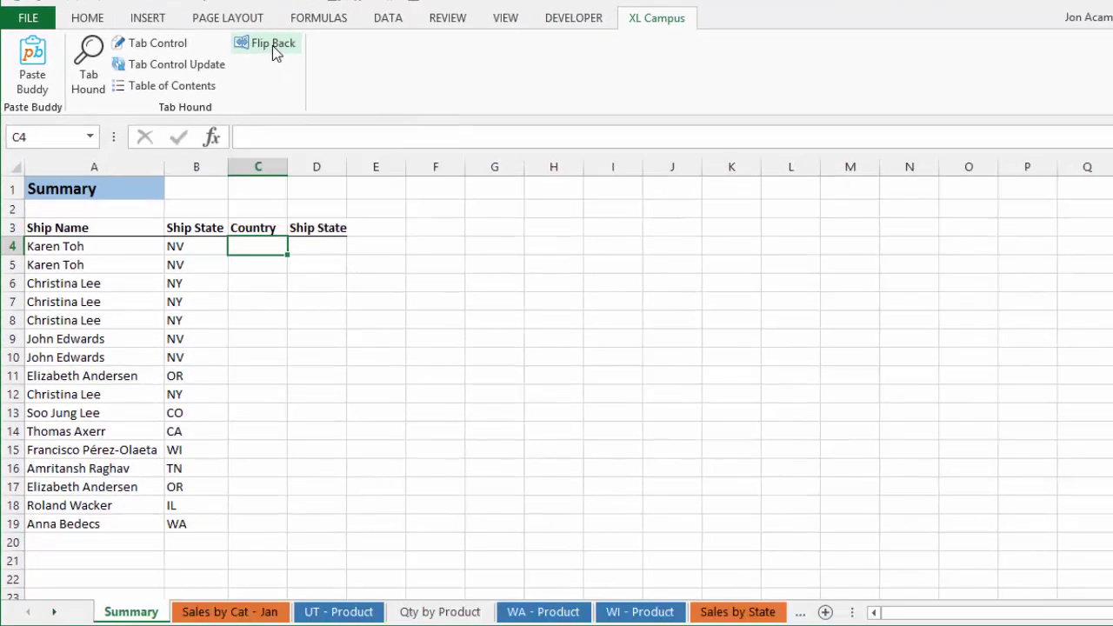
Copy the ship country values in G4:G19 of Data Table into the Summary sheet's Country column from C4, switching sheets with Flip Back.
click(426, 74)
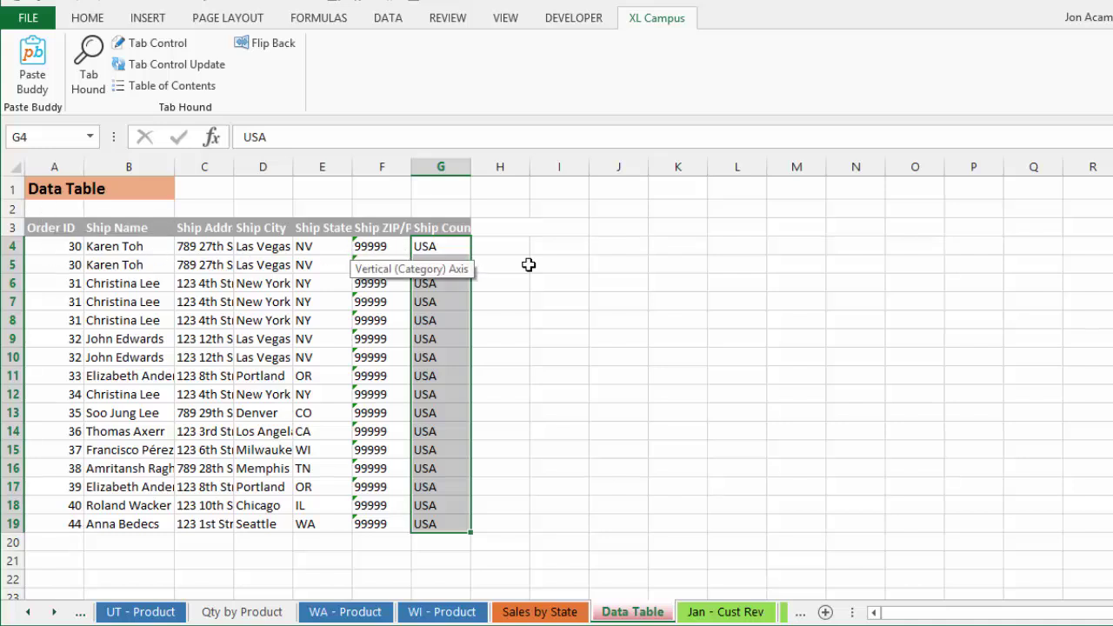
key(ctrl+c)
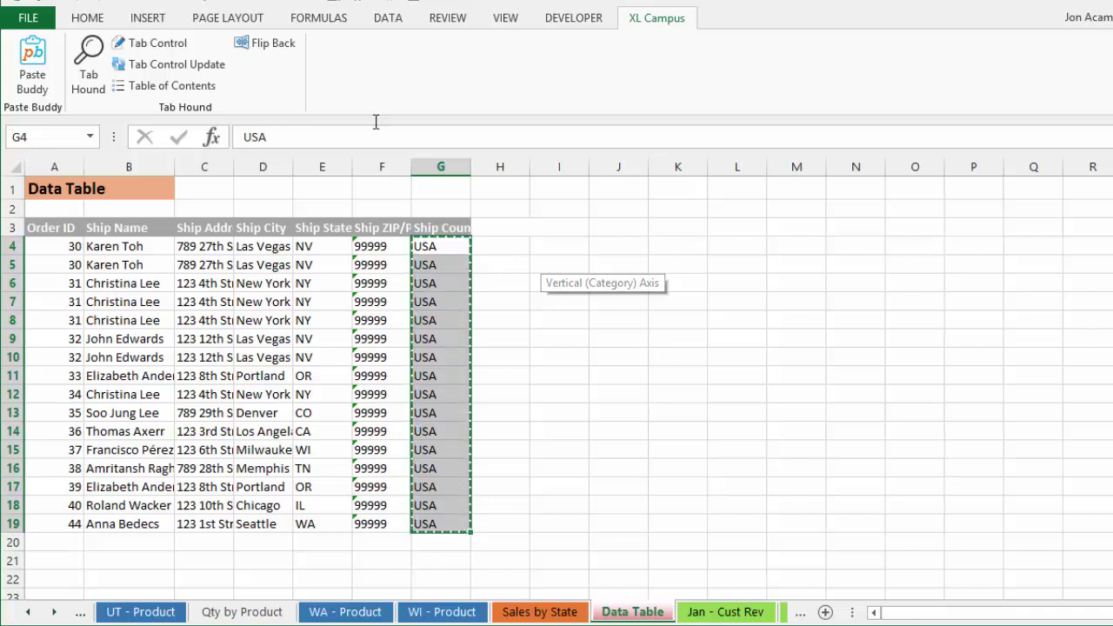
click(281, 50)
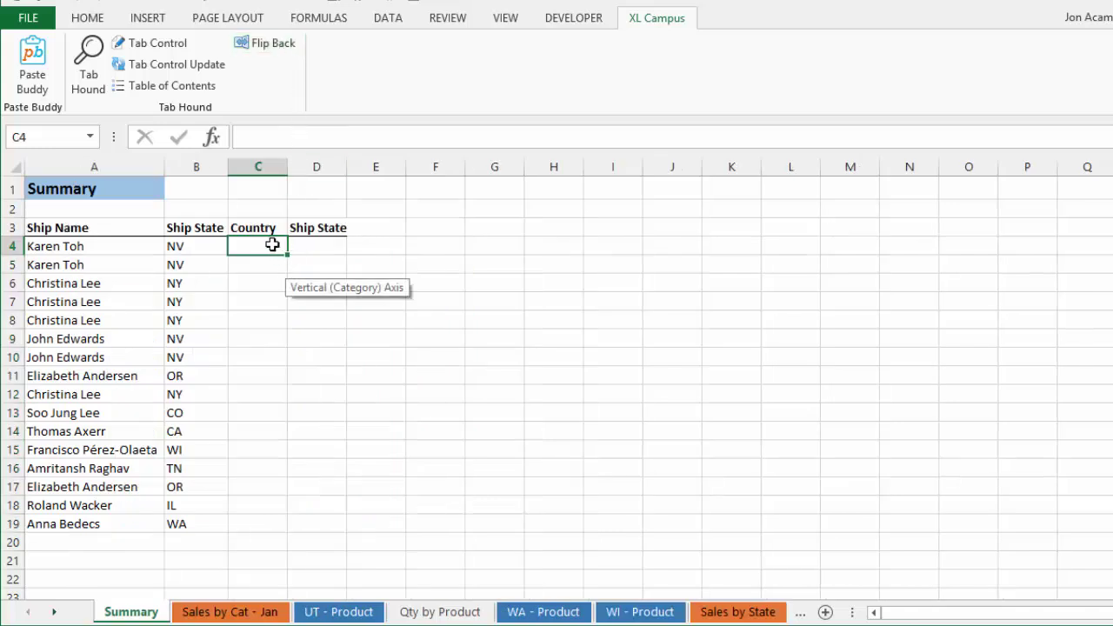
key(ctrl+v)
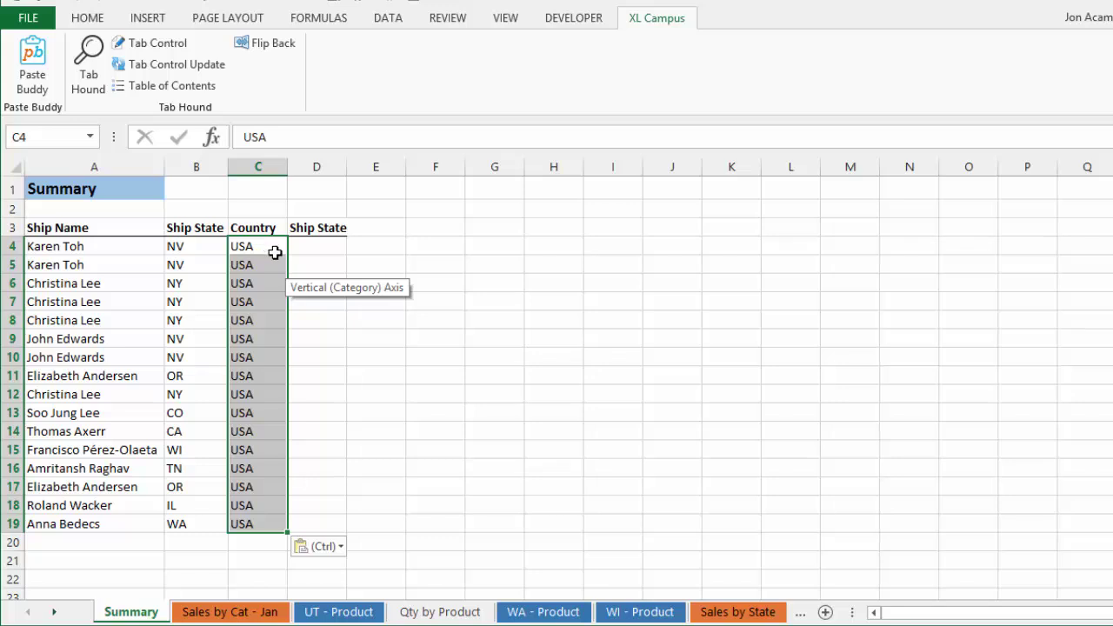
Use Flip Back to copy the Ship State values in E4:E19 of Data Table into the Summary sheet from D4.
click(276, 48)
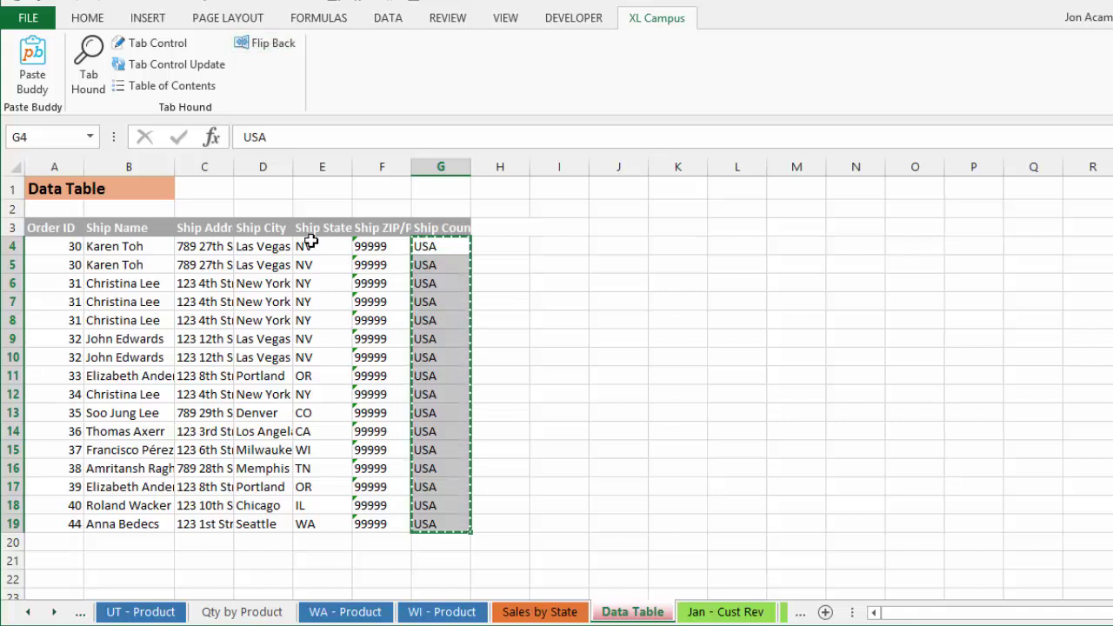
drag(309, 246, 313, 521)
key(ctrl+c)
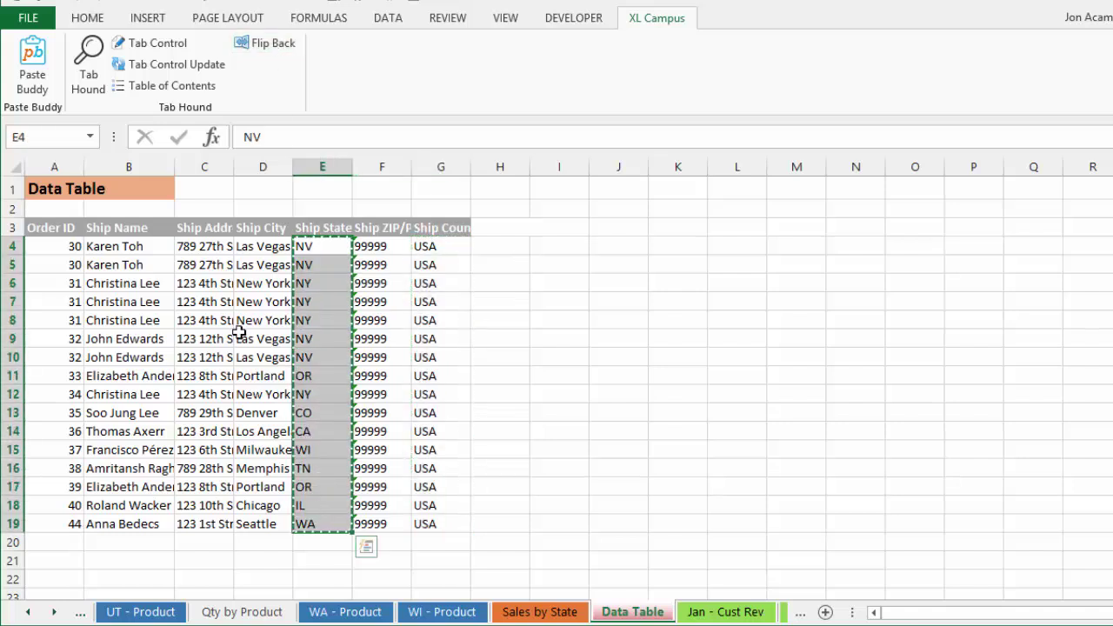
click(259, 44)
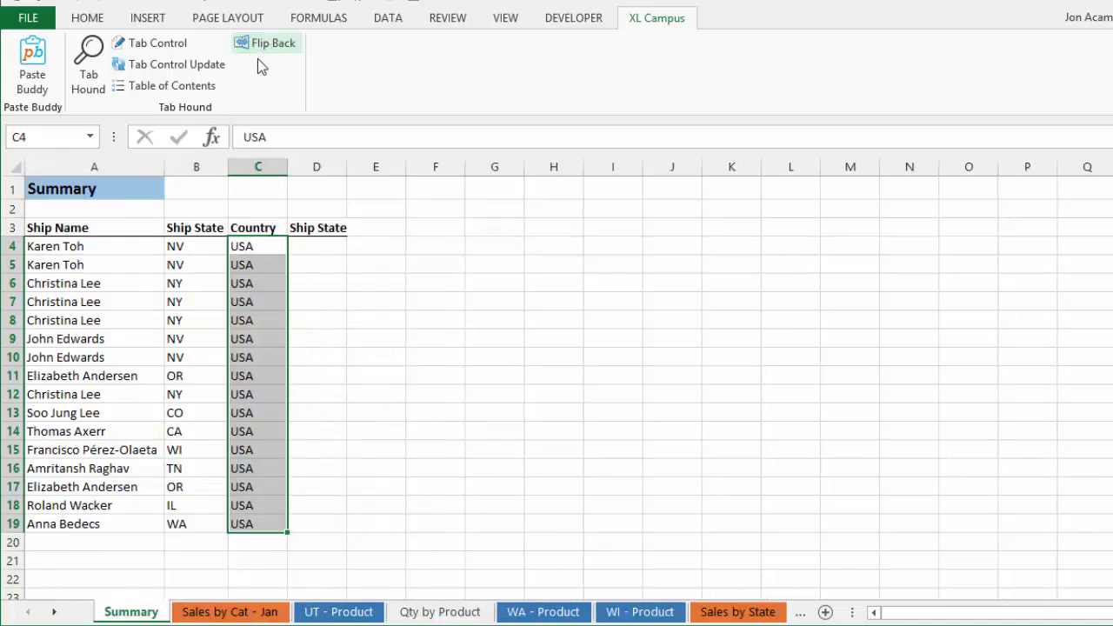
click(314, 242)
key(ctrl+v)
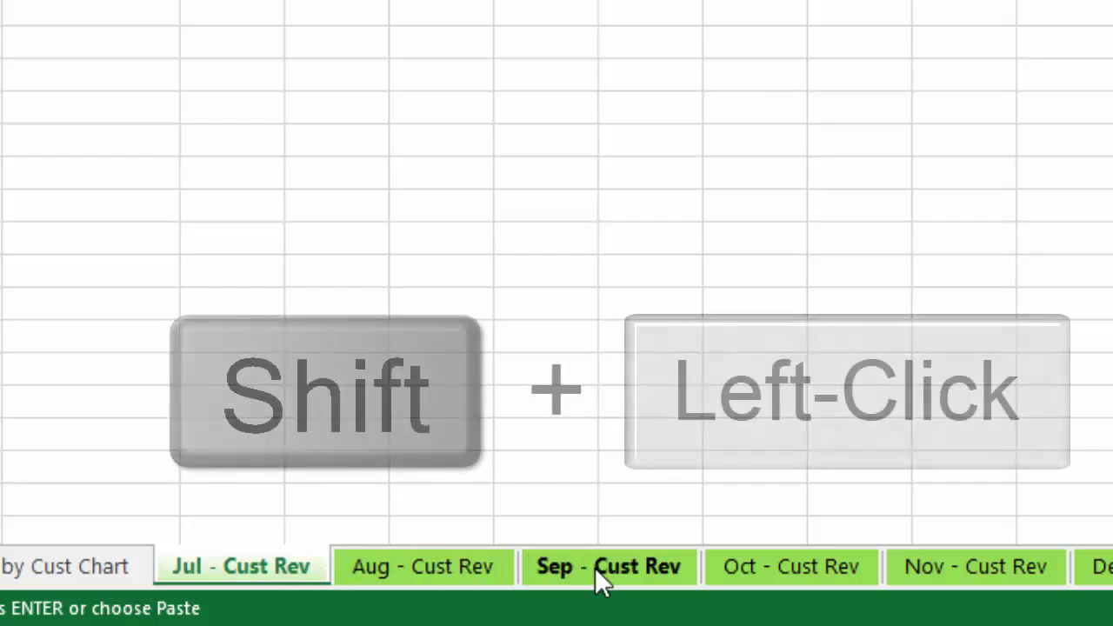
Group the Jul, Aug and Sep - Cust Rev sheets and hide them together.
shift+click(594, 565)
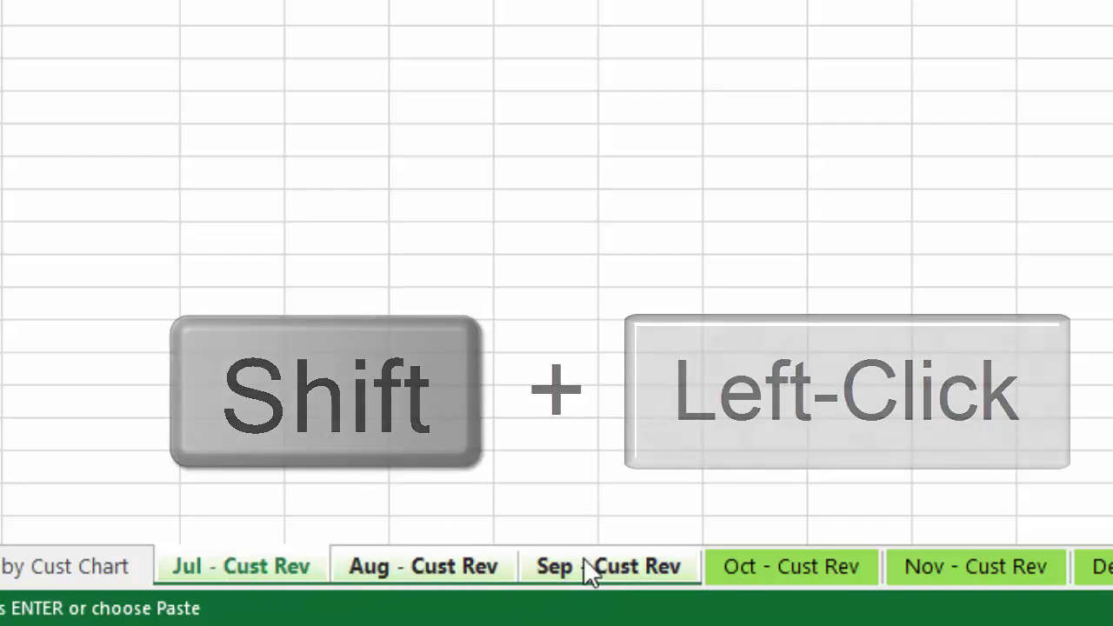
right_click(584, 561)
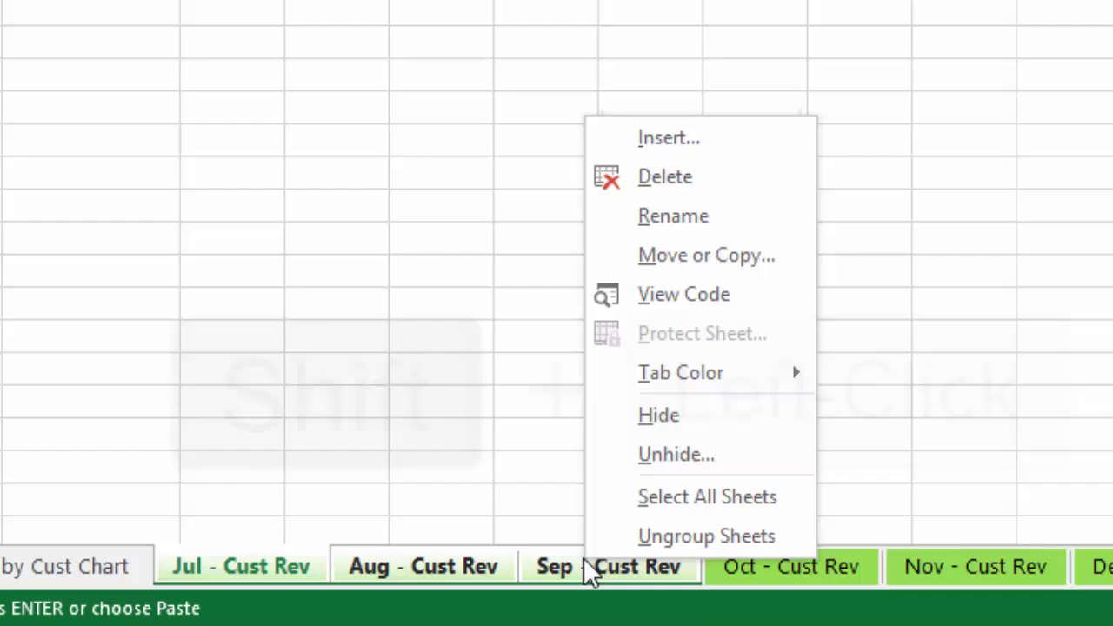
click(647, 414)
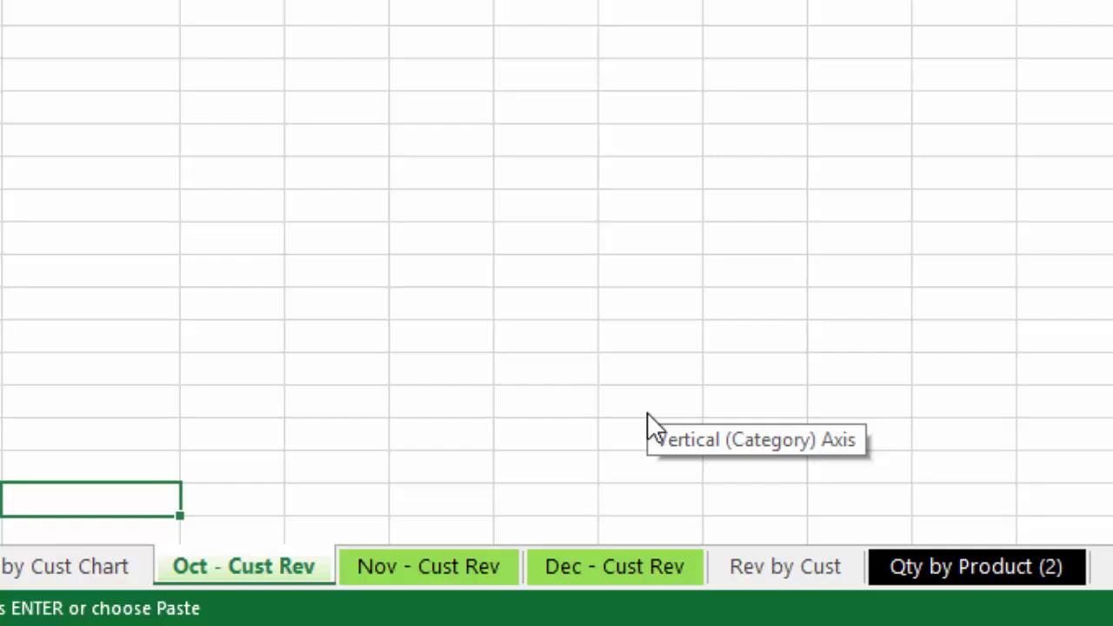
Unhide the Jul - Cust Rev sheet with Excel's built-in Unhide command.
right_click(259, 559)
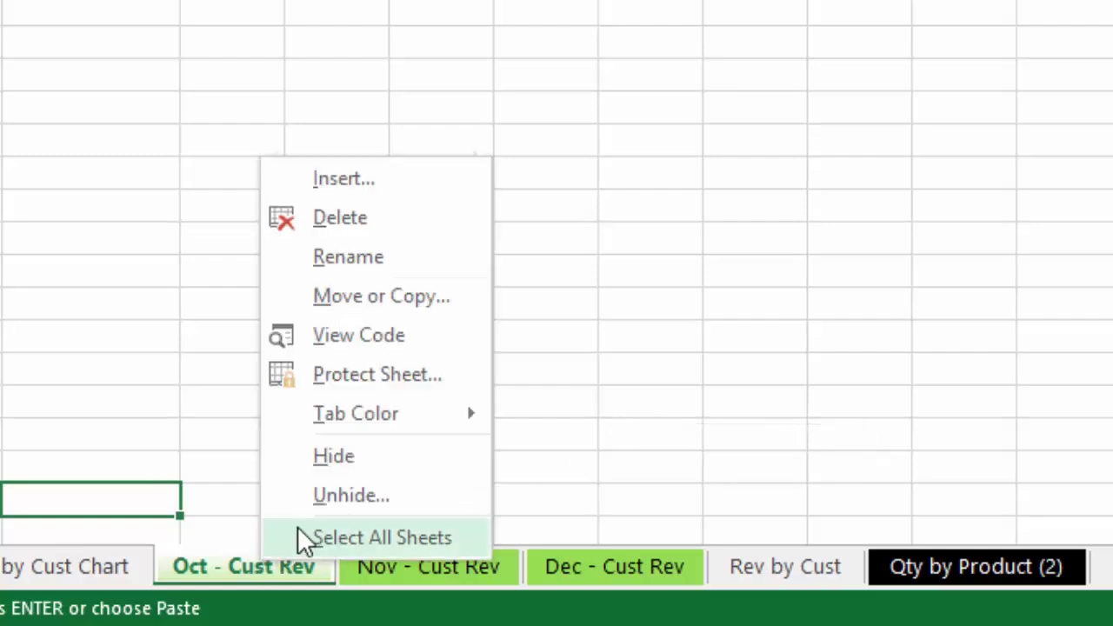
click(343, 494)
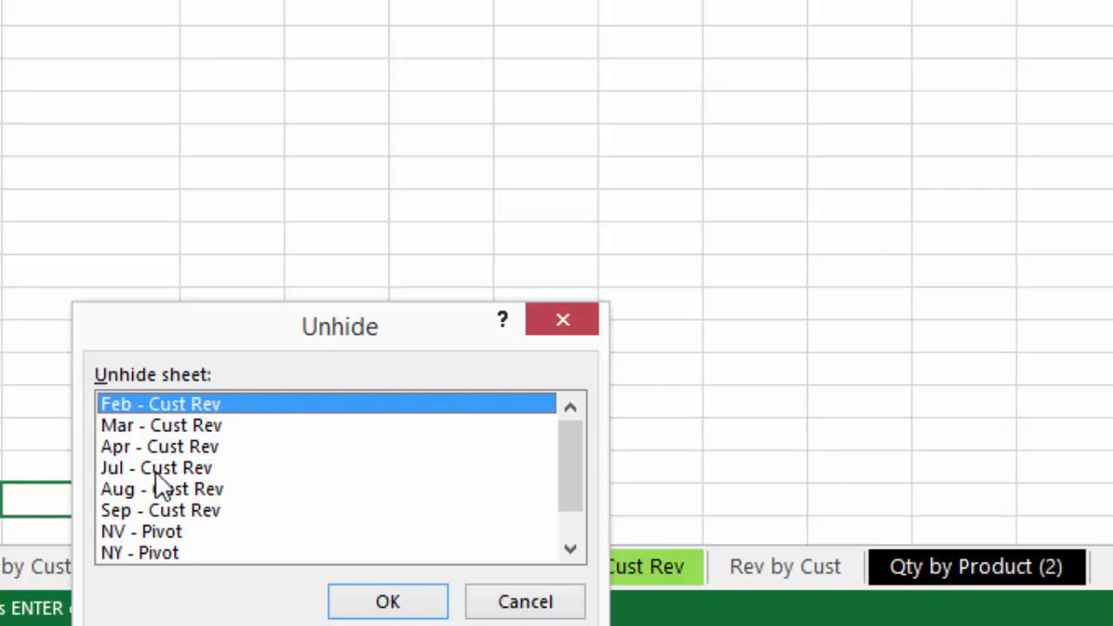
click(154, 468)
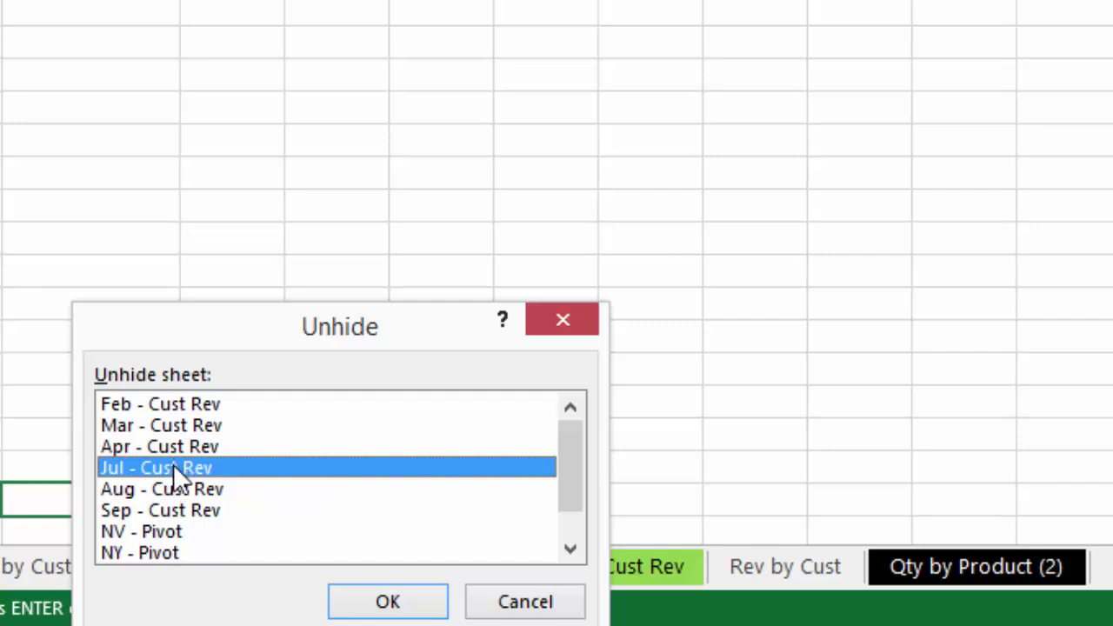
double_click(174, 468)
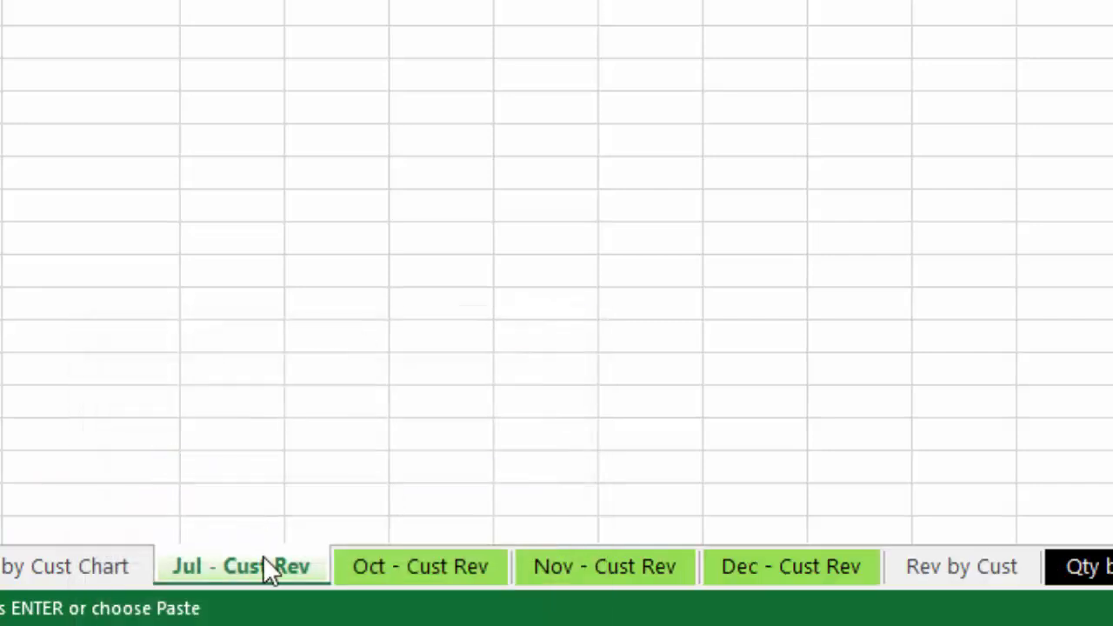
Unhide the Aug - Cust Rev sheet with Excel's built-in Unhide command.
right_click(267, 560)
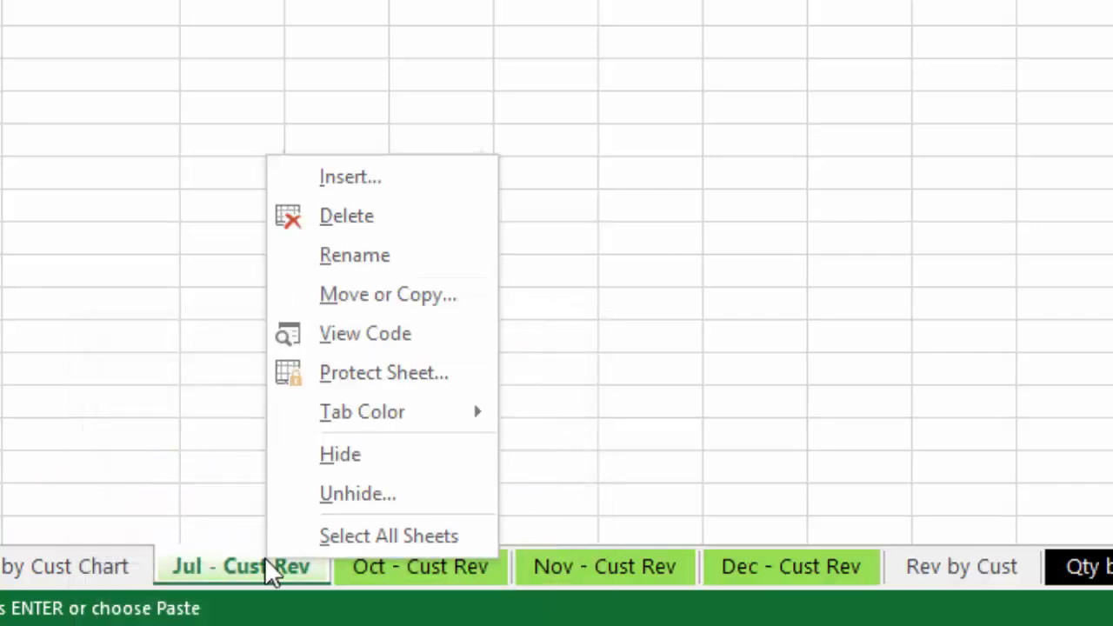
click(335, 496)
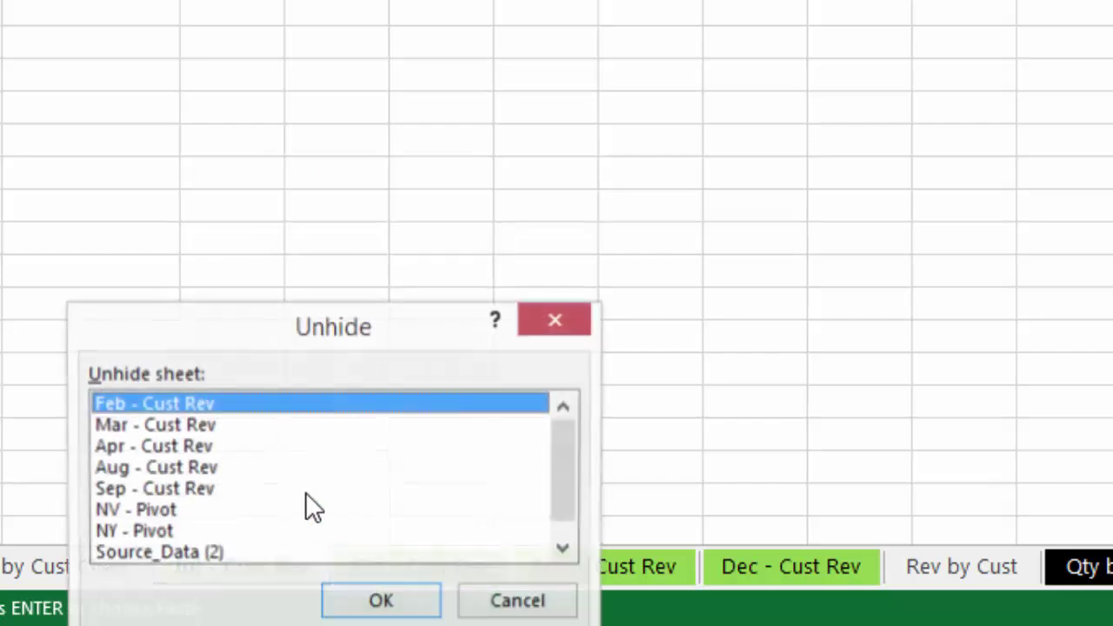
click(123, 469)
double_click(122, 466)
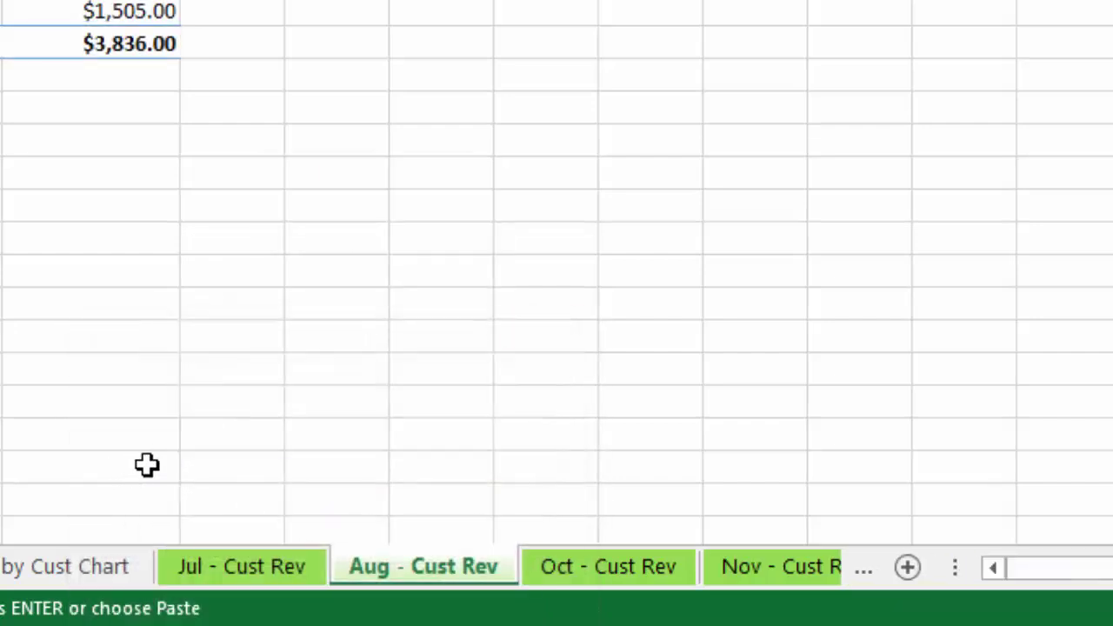
Unhide the Sep - Cust Rev sheet with Excel's built-in Unhide command.
right_click(435, 570)
click(479, 506)
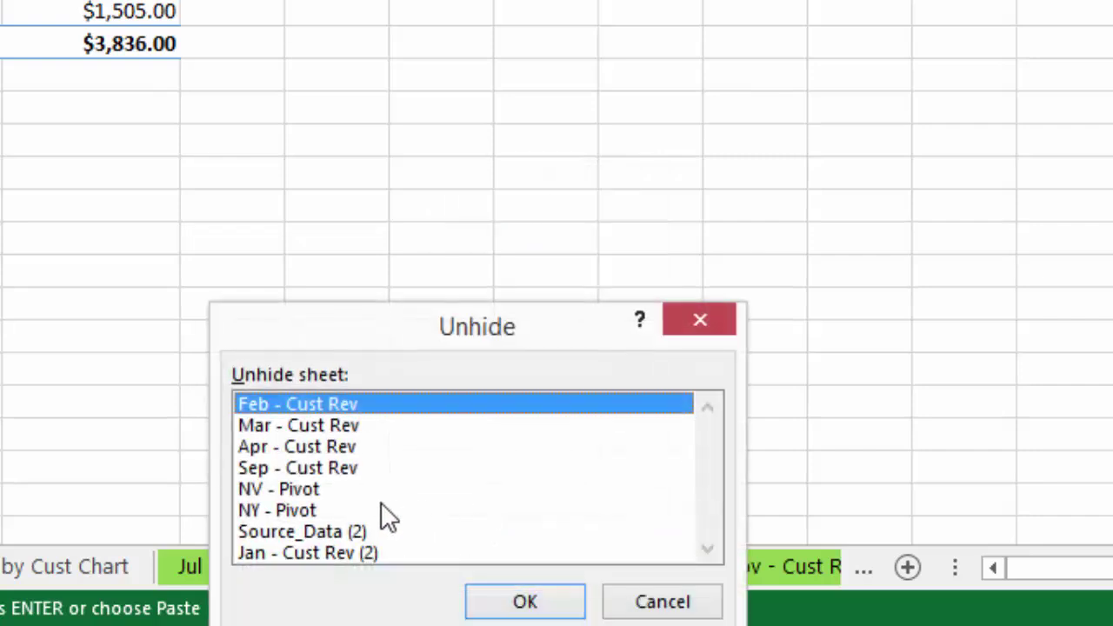
click(284, 468)
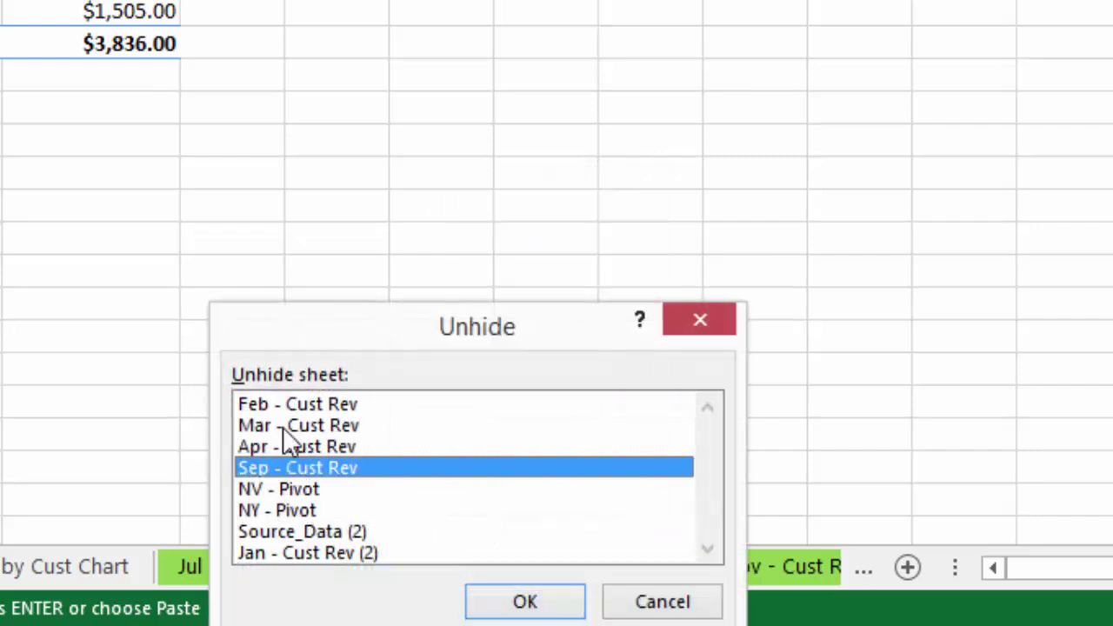
double_click(361, 470)
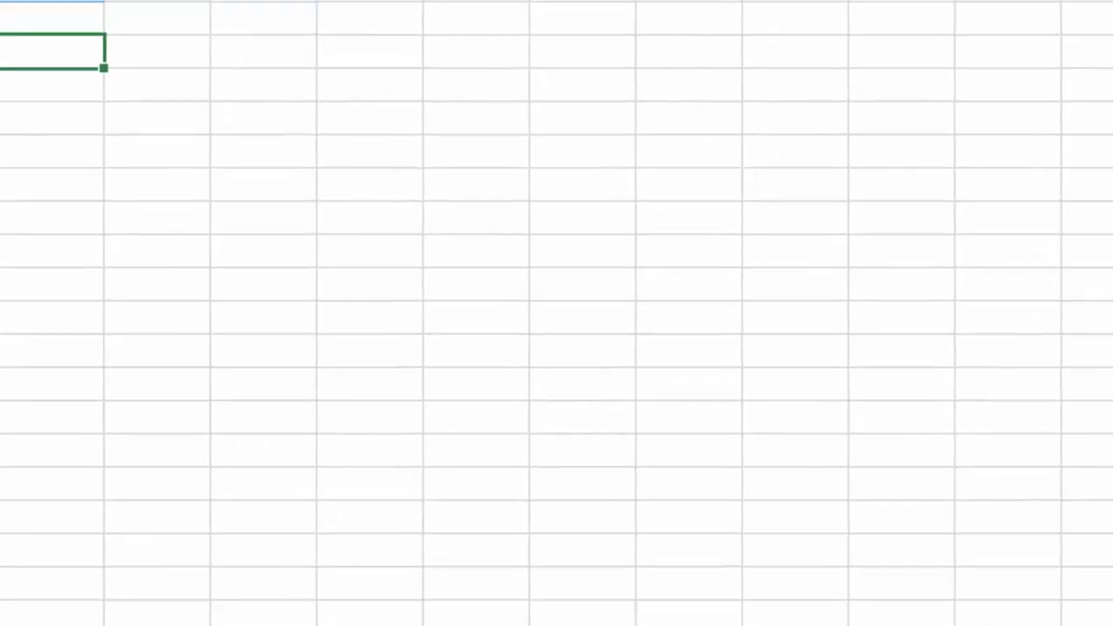
Open Tab Hound and filter its sheet list to show only hidden sheets.
key(ctrl+shift+f)
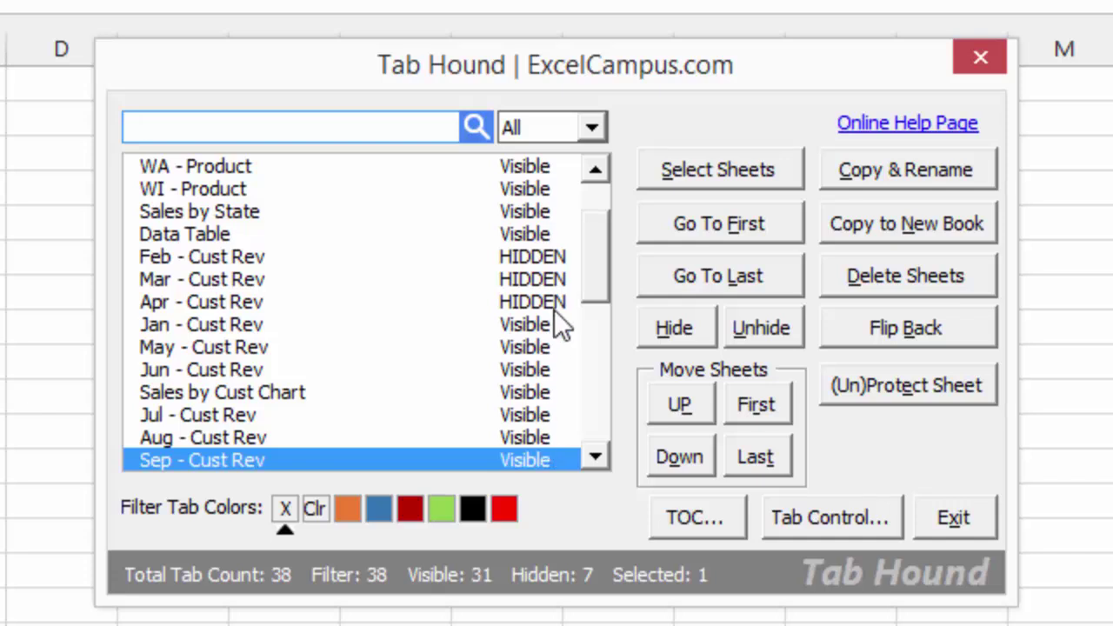
click(592, 129)
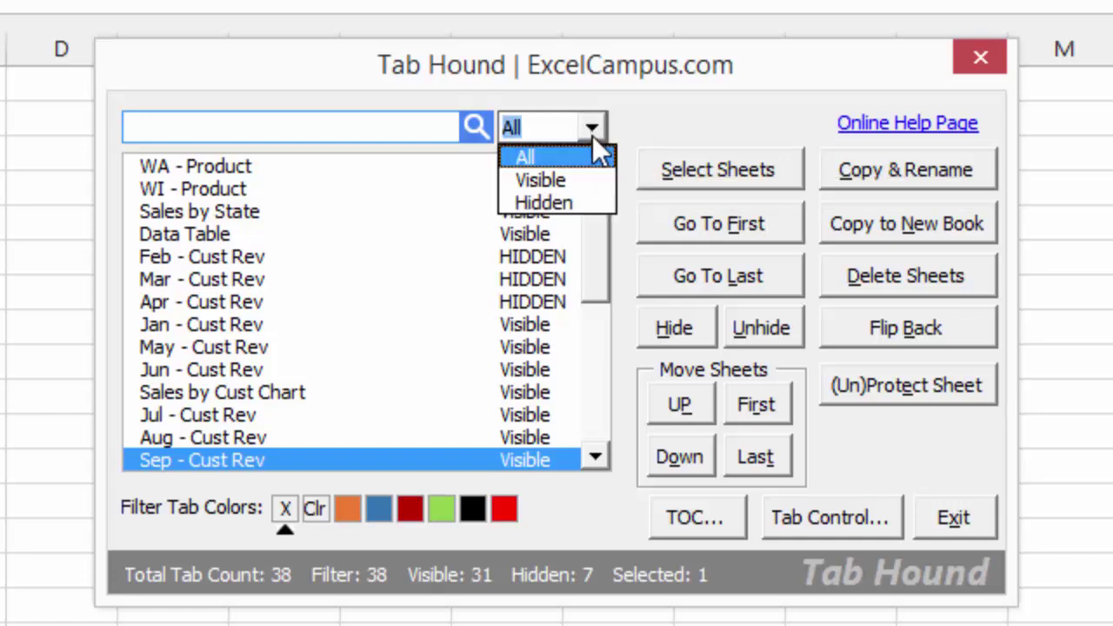
click(585, 202)
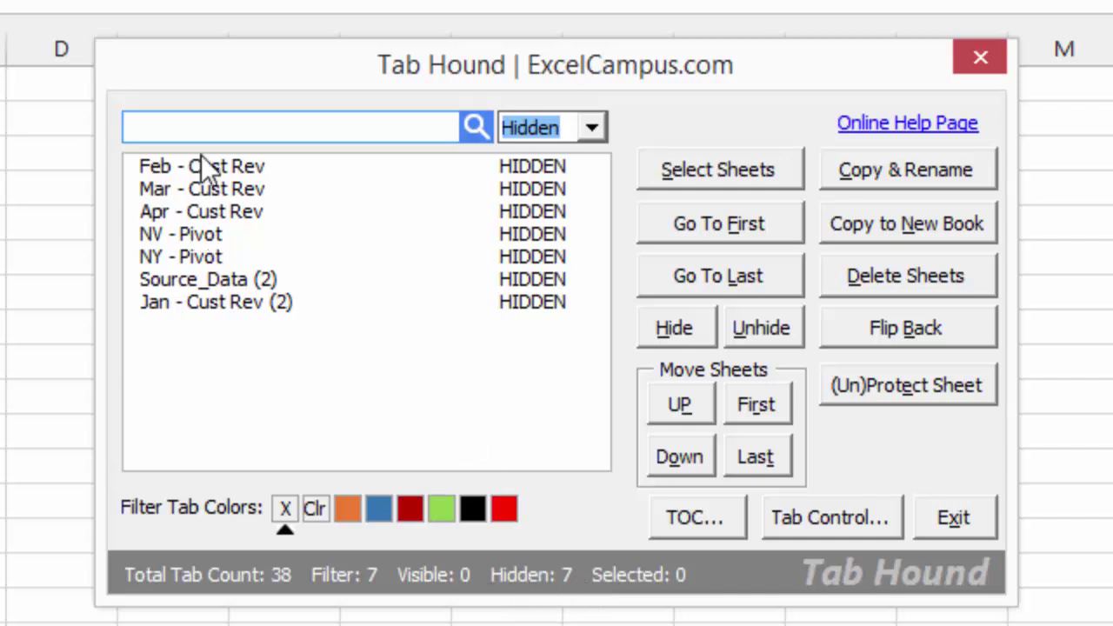
Unhide the Feb, Mar and Apr - Cust Rev sheets together with Tab Hound.
click(191, 200)
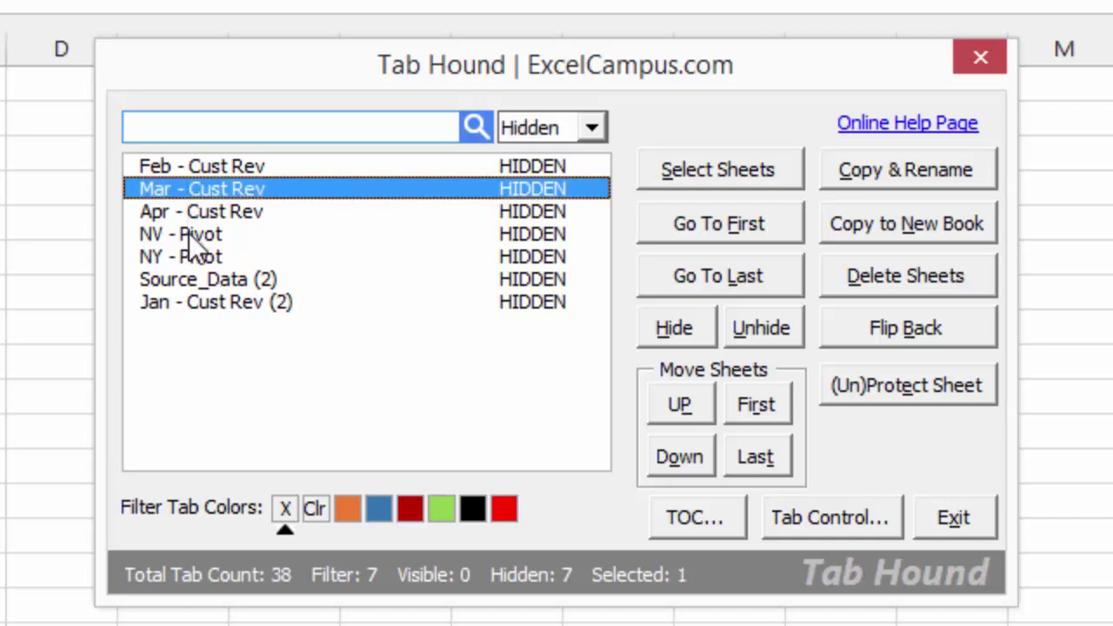
shift+click(189, 167)
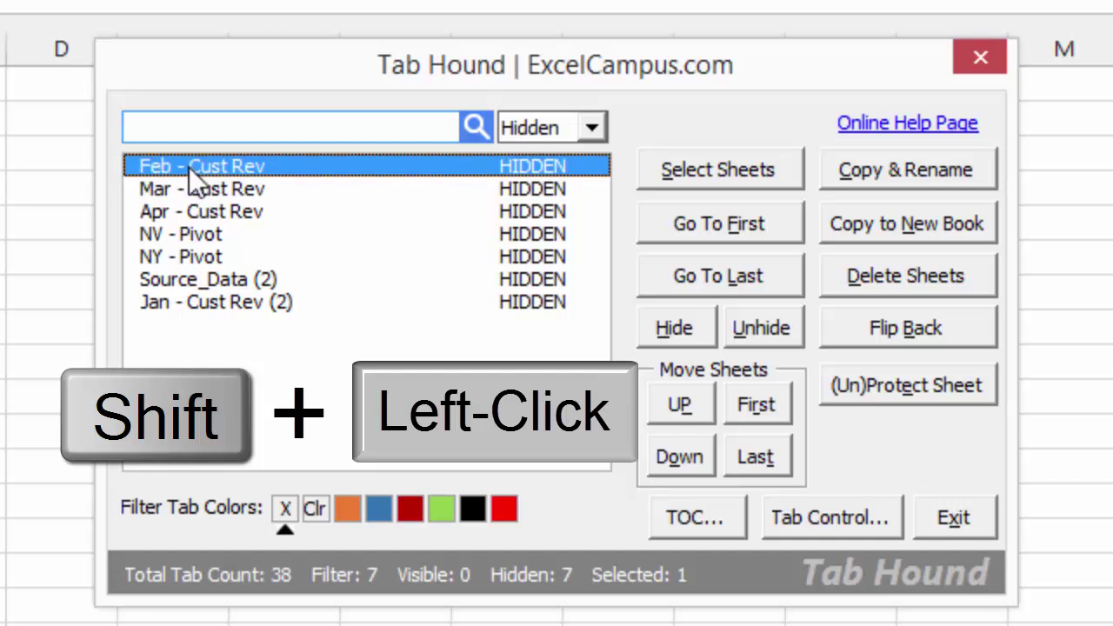
shift+click(194, 212)
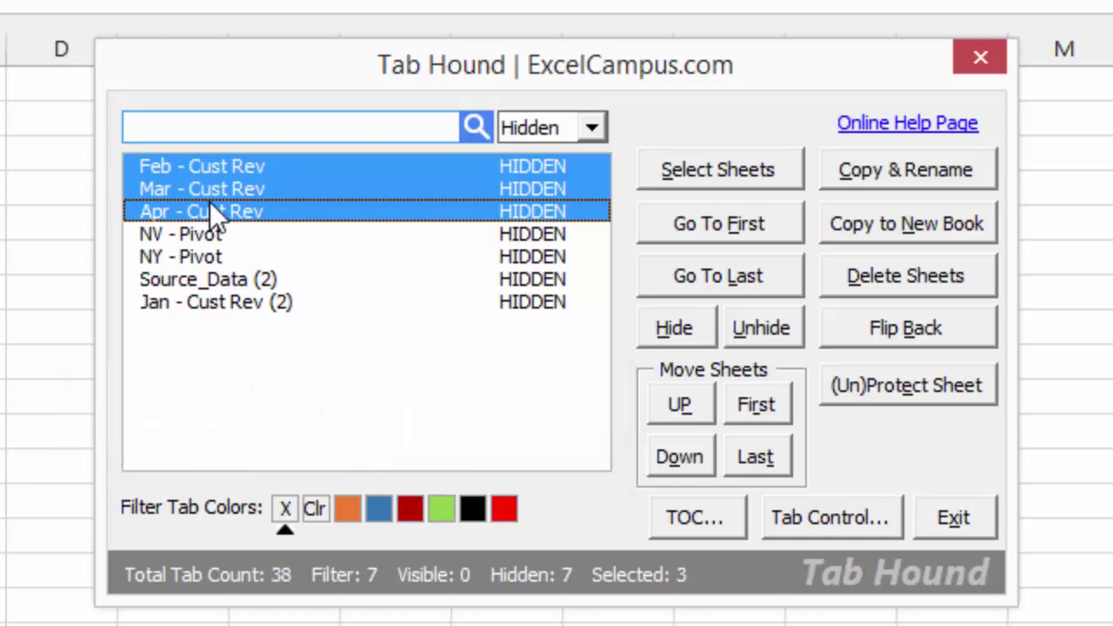
click(761, 329)
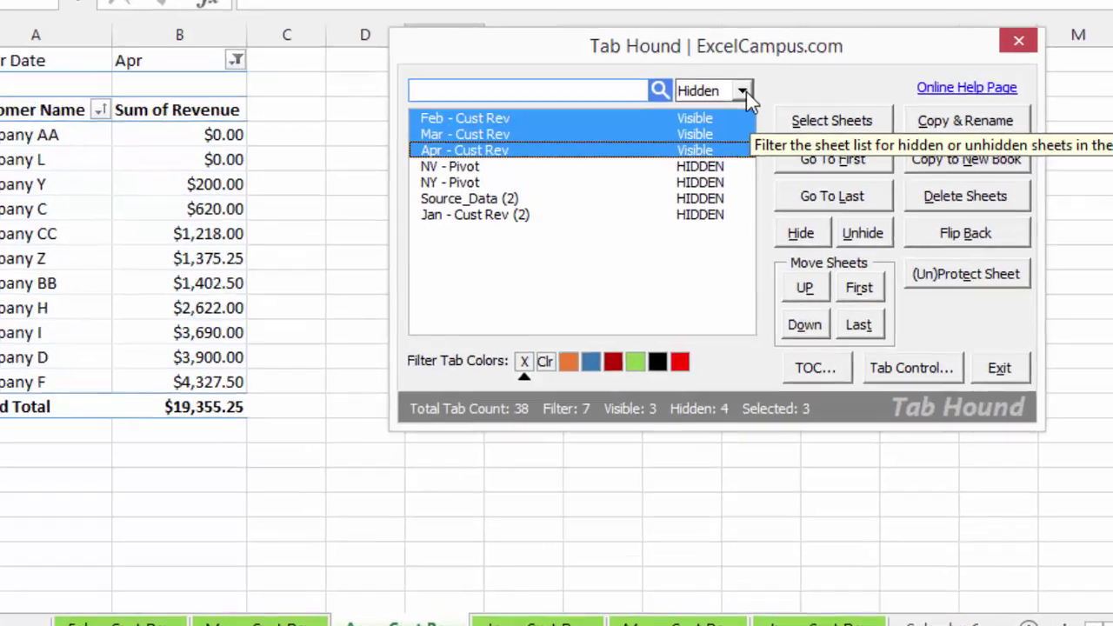
Reset the Tab Hound visibility filter to All and view the sheets with orange tabs, followed by those with blue tabs.
click(766, 86)
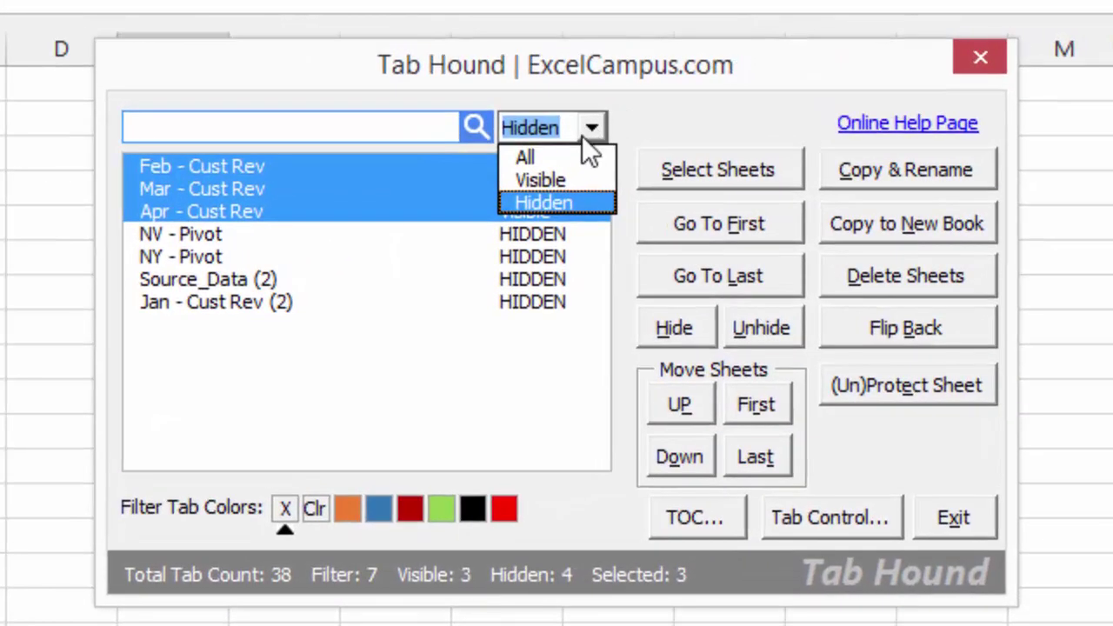
click(530, 159)
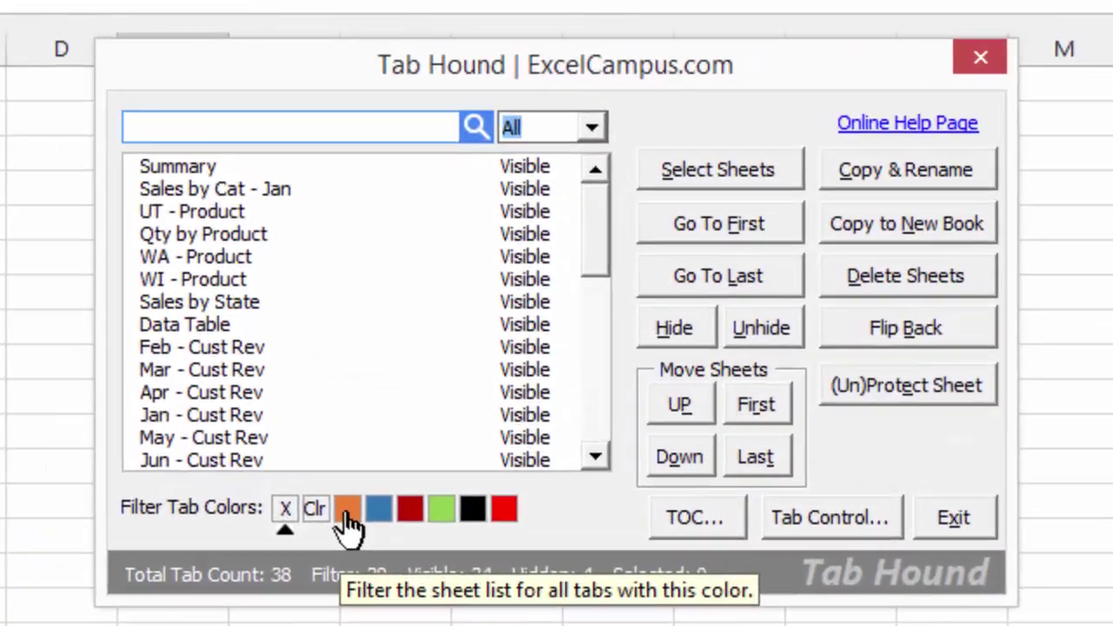
click(449, 442)
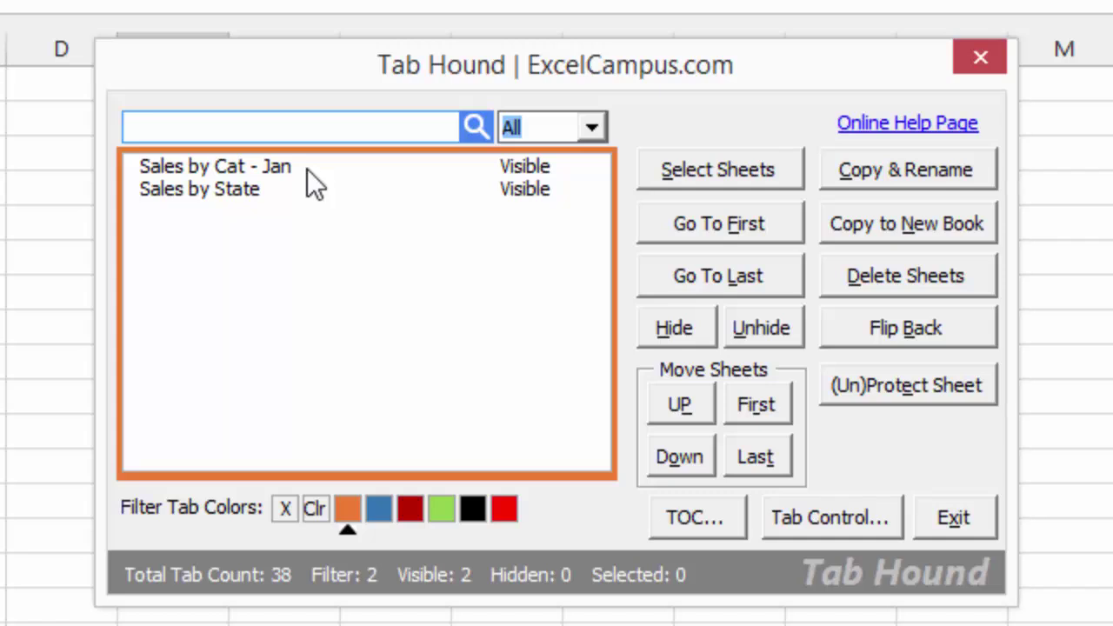
click(385, 513)
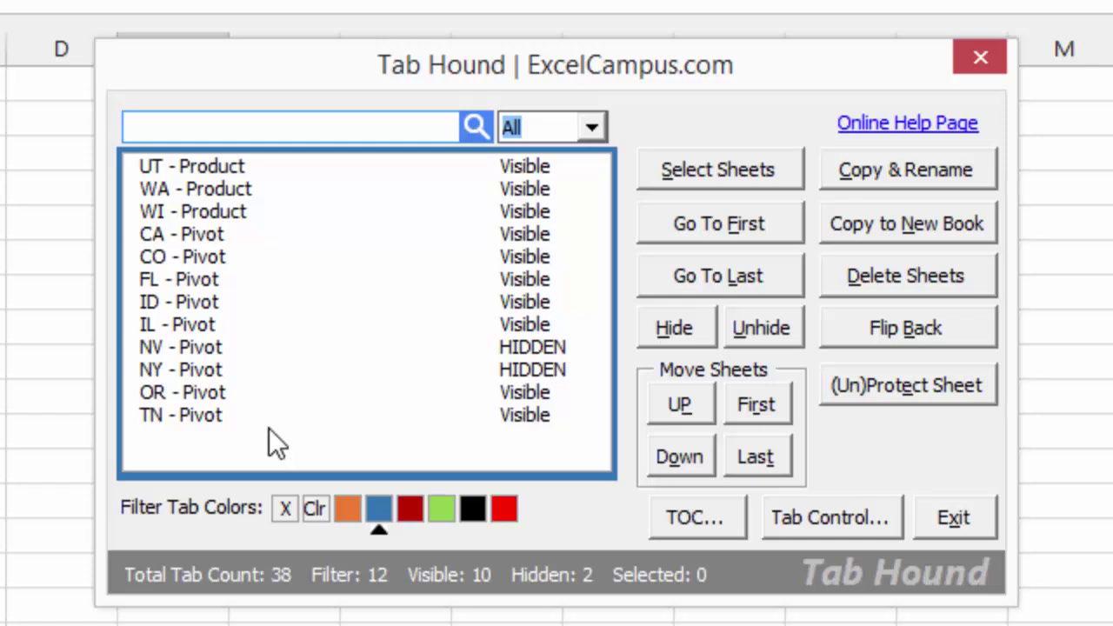
Filter the sheet list by the orange tab color and hide the Sales by Cat - Jan and Sales by State sheets together.
click(345, 515)
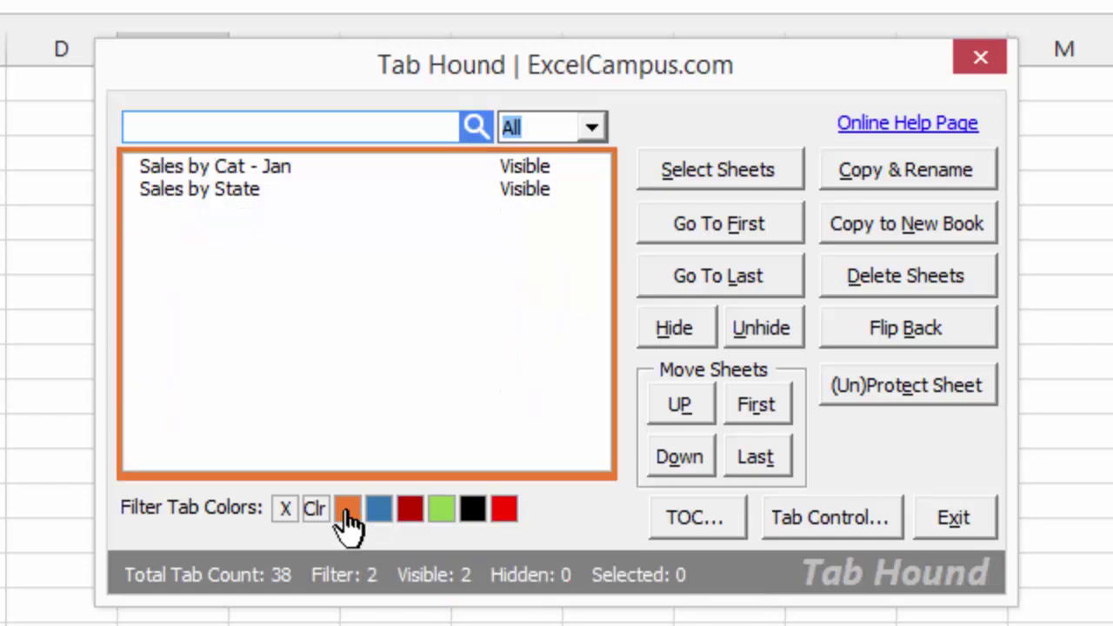
click(228, 166)
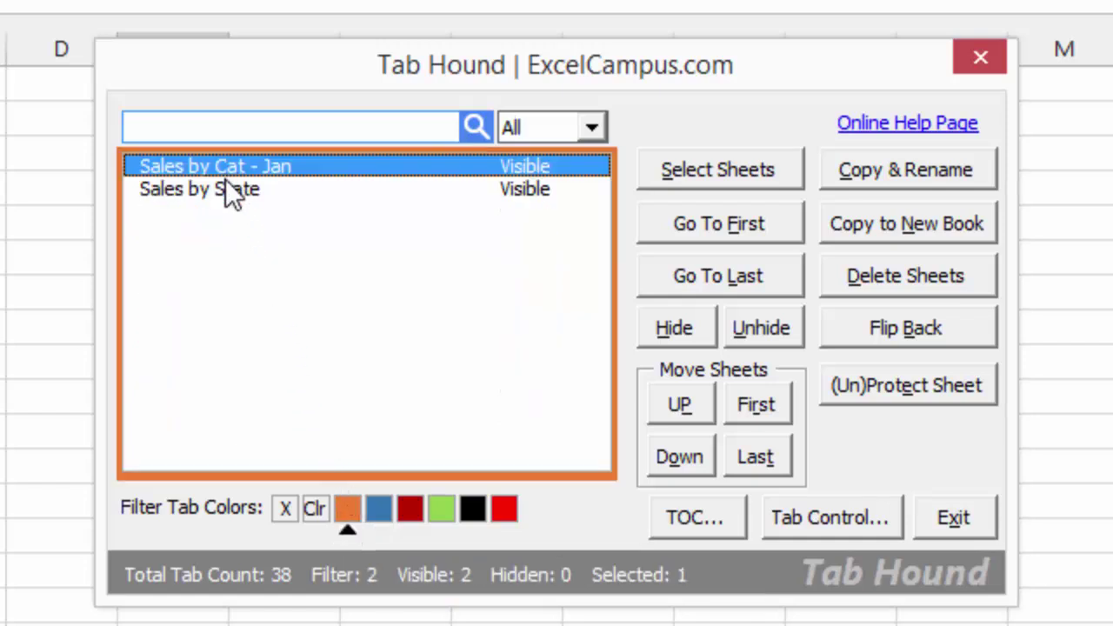
shift+click(224, 188)
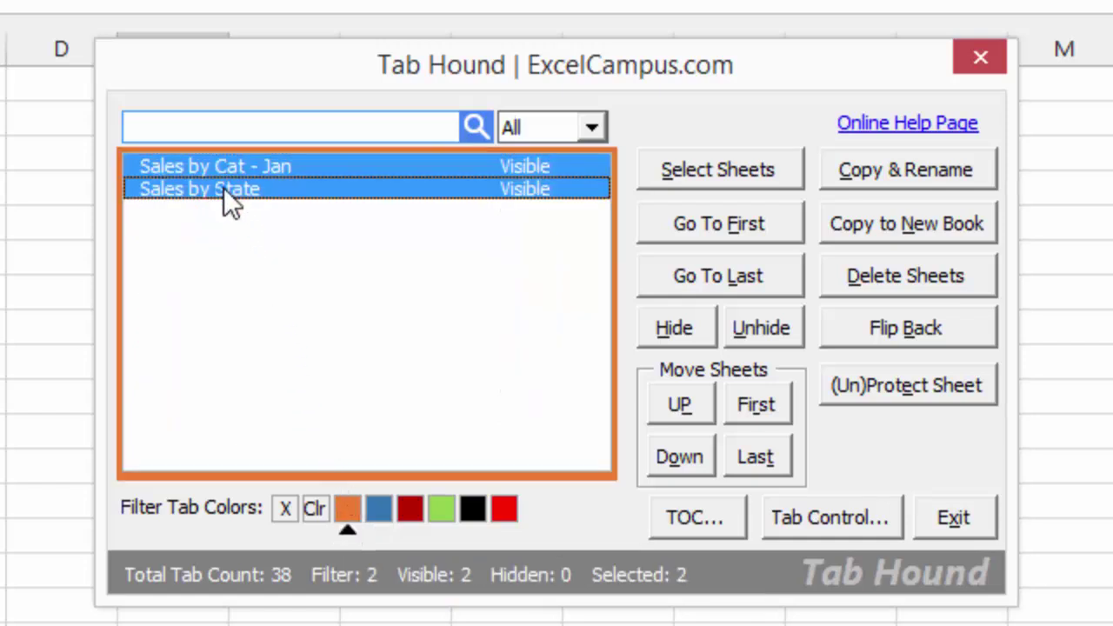
click(690, 326)
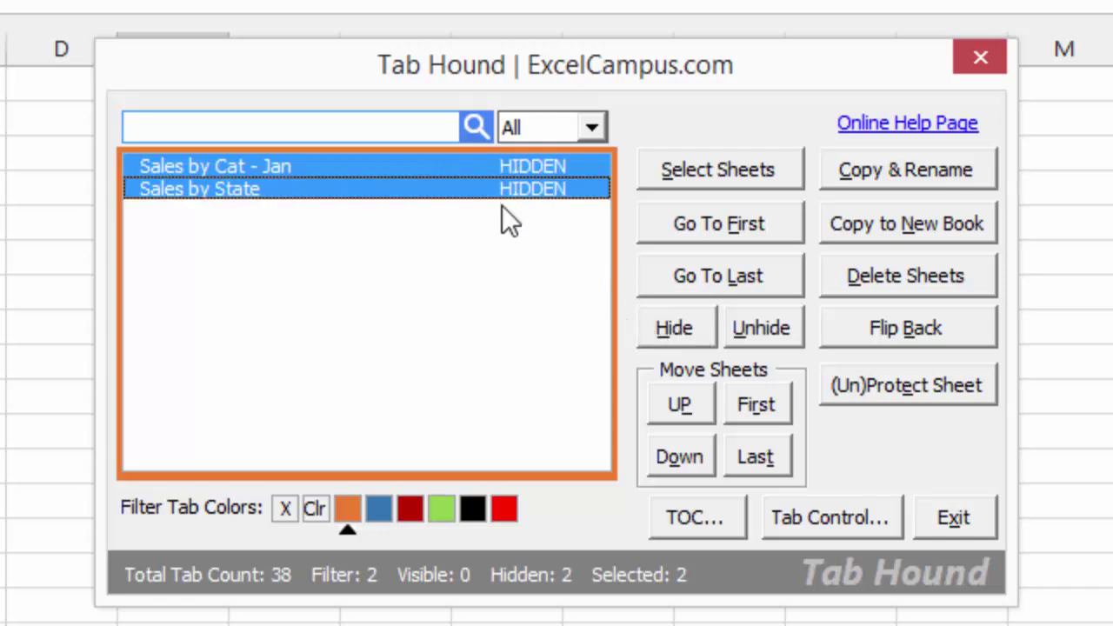